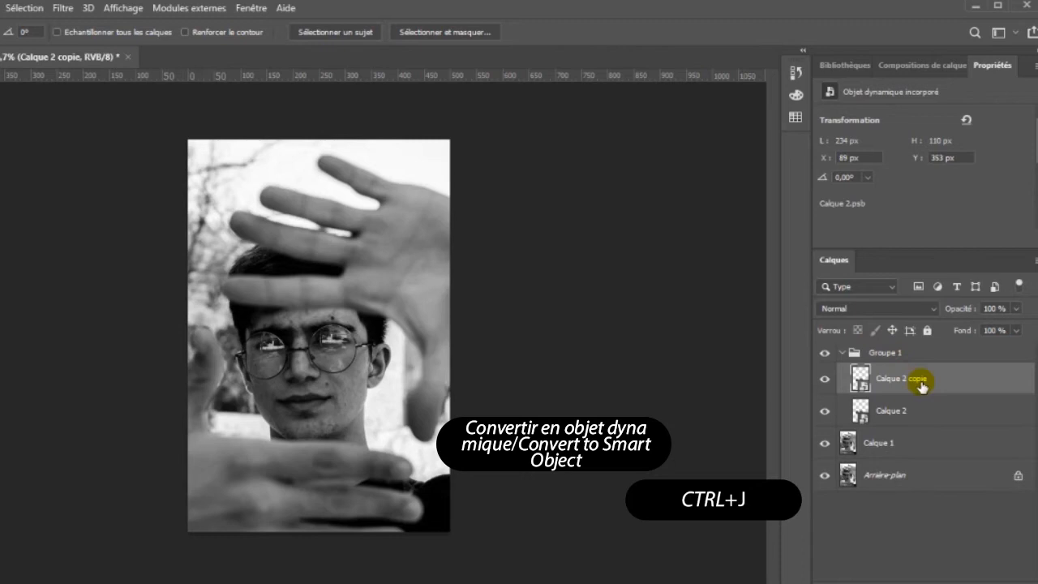
Apply a Gaussian Blur with a radius of 5 pixels to the Calque 2 copie smart object
{"action": "left_click", "coordinate": [63, 9]}
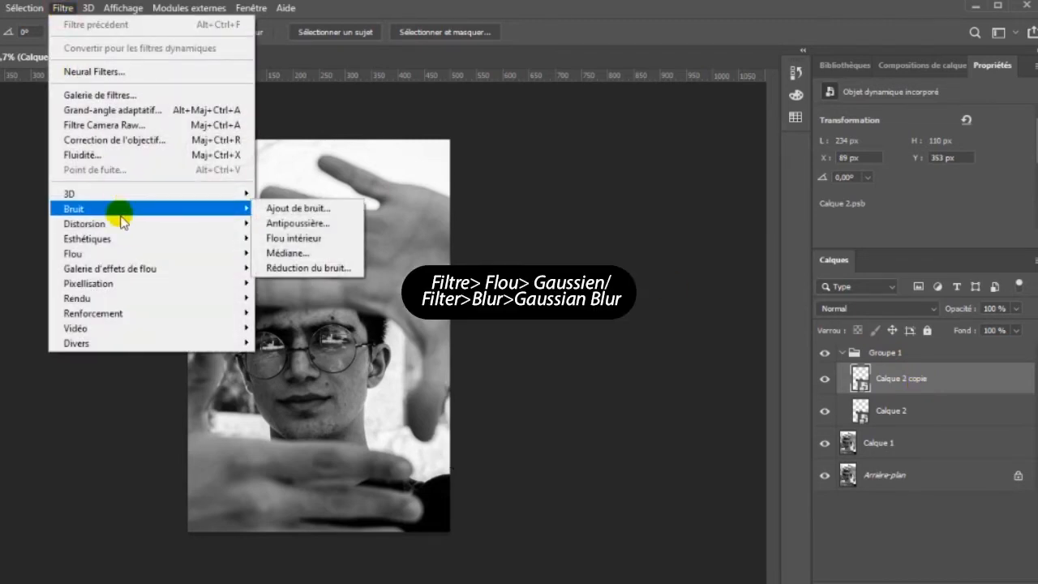
{"action": "mouse_move", "coordinate": [128, 253]}
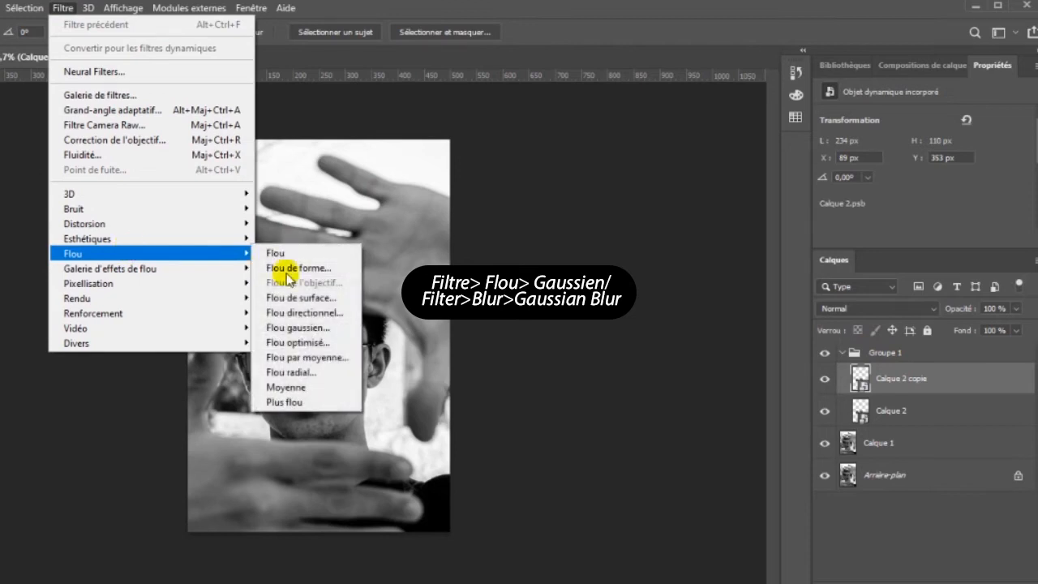
{"action": "left_click", "coordinate": [322, 327]}
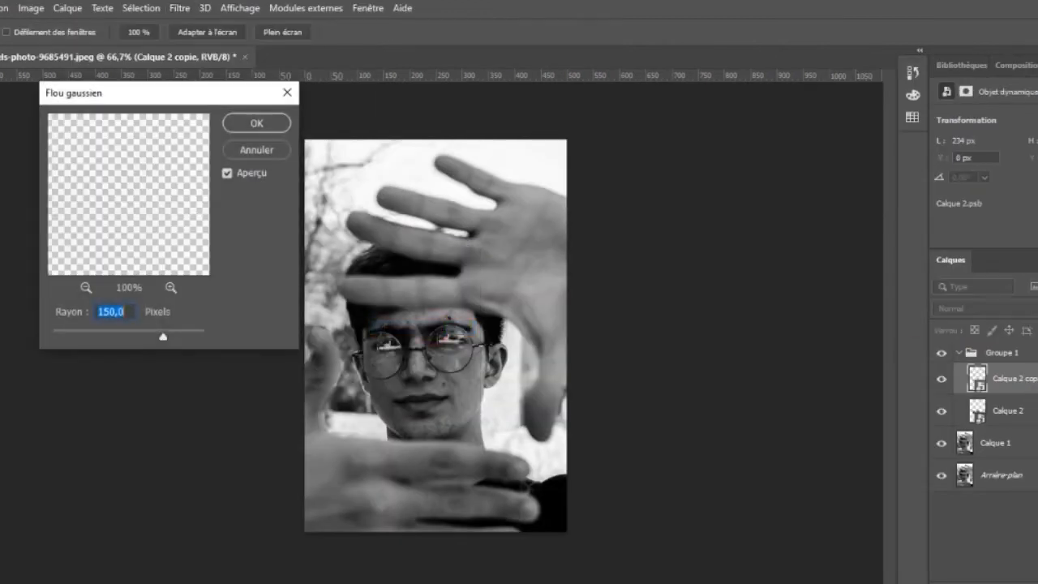
{"action": "type", "text": "5"}
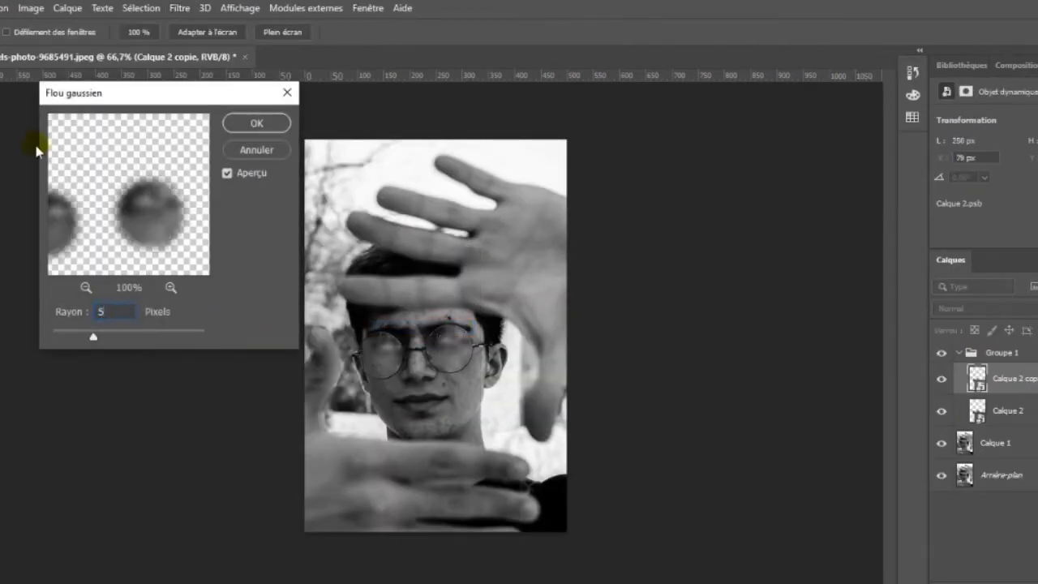
{"action": "left_click", "coordinate": [258, 123]}
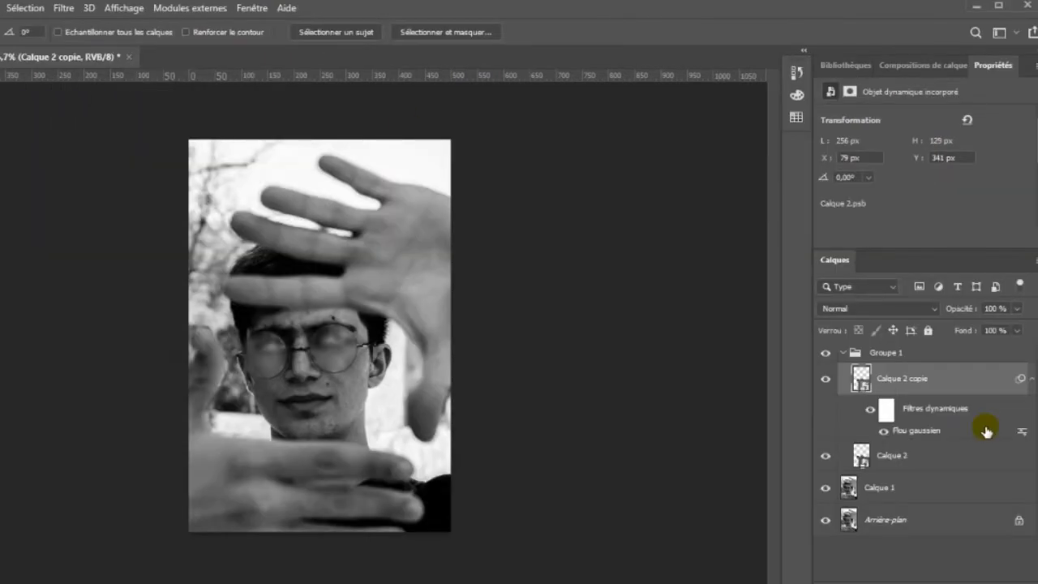
Set the blend mode of the Calque 2 copie layer to Superposition
{"action": "left_click", "coordinate": [918, 459]}
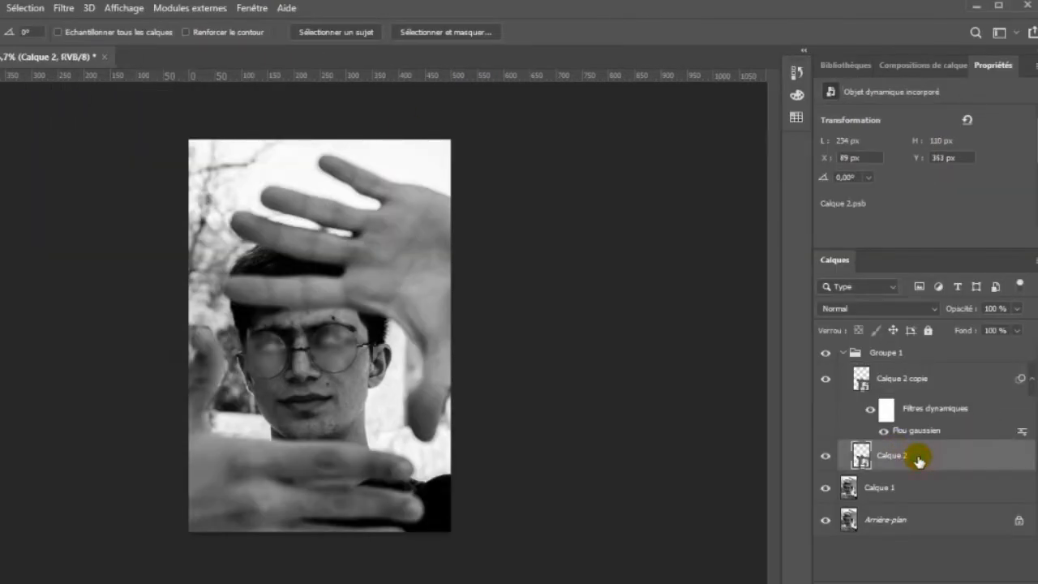
{"action": "left_click", "coordinate": [933, 378]}
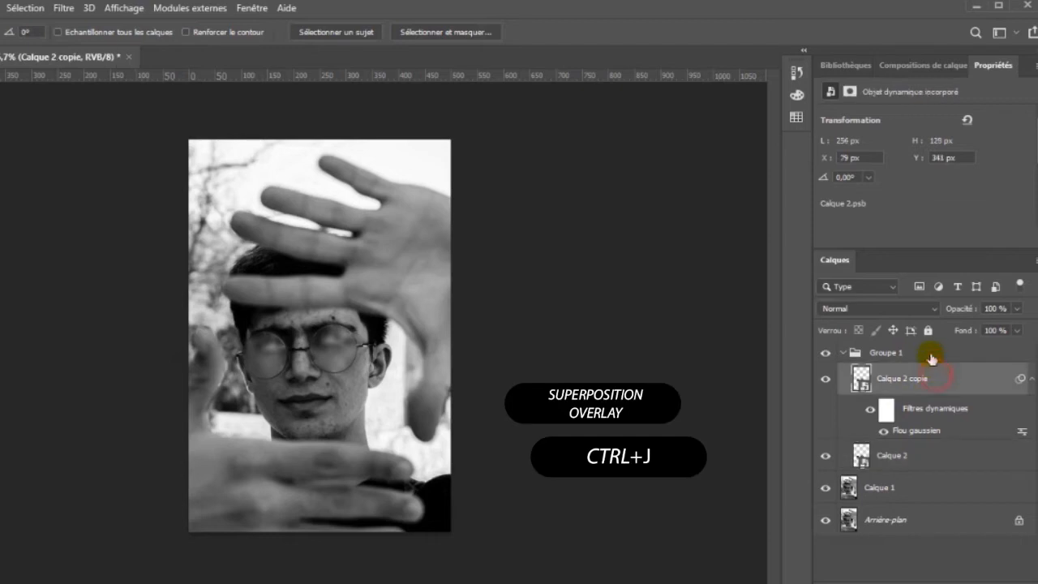
{"action": "left_click", "coordinate": [938, 310]}
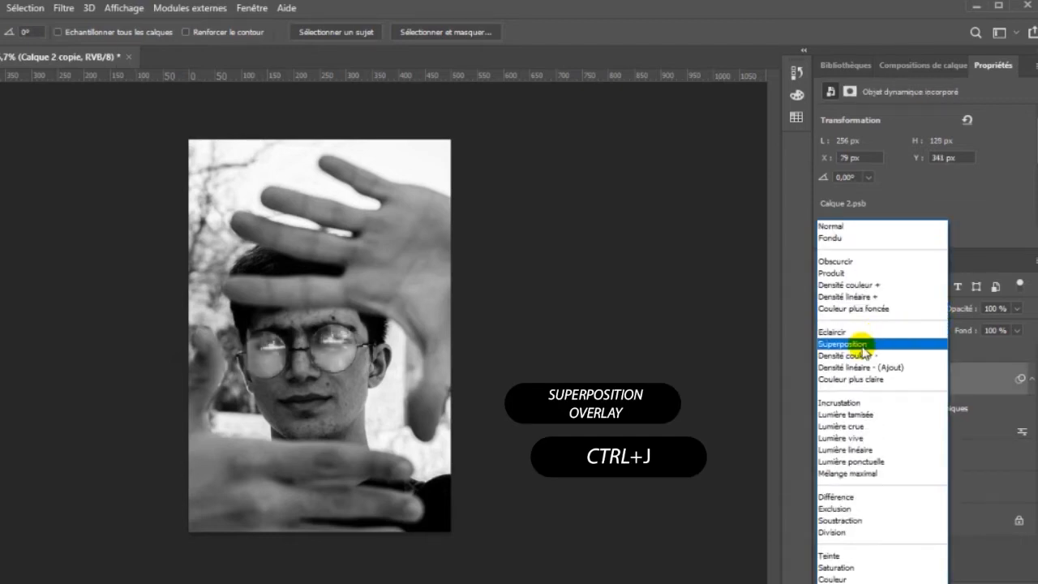
{"action": "left_click", "coordinate": [863, 347]}
Duplicate the Calque 2 copie layer and set the duplicate's Gaussian Blur radius to 25 pixels
{"action": "key", "text": "ctrl+j"}
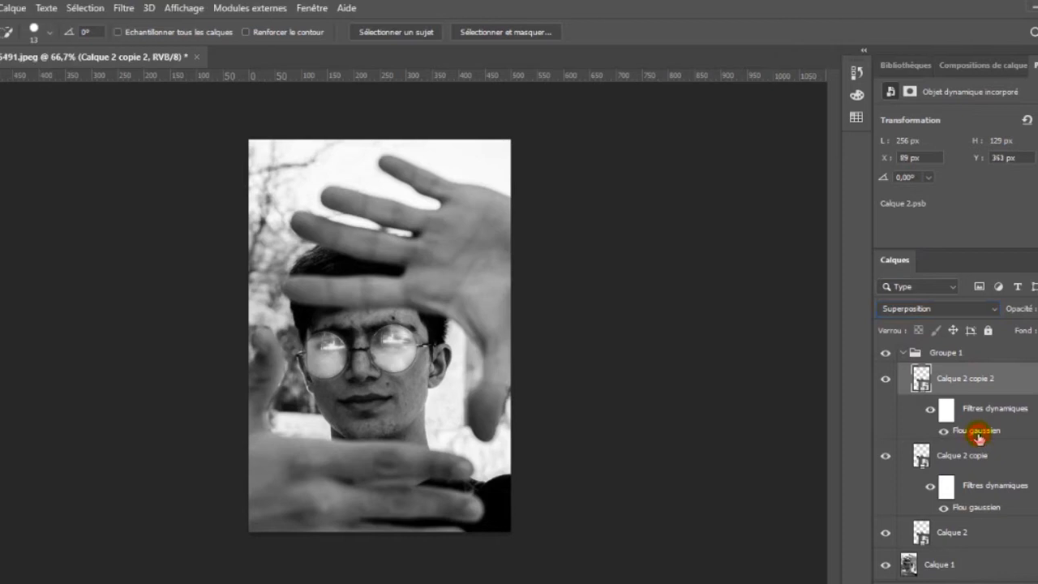
{"action": "double_click", "coordinate": [916, 431]}
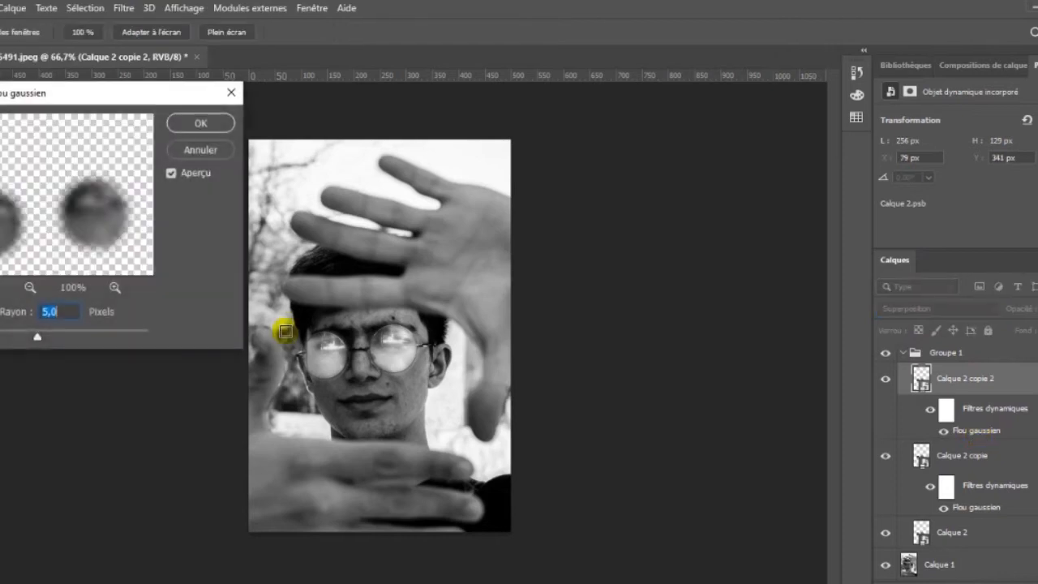
{"action": "type", "text": "25"}
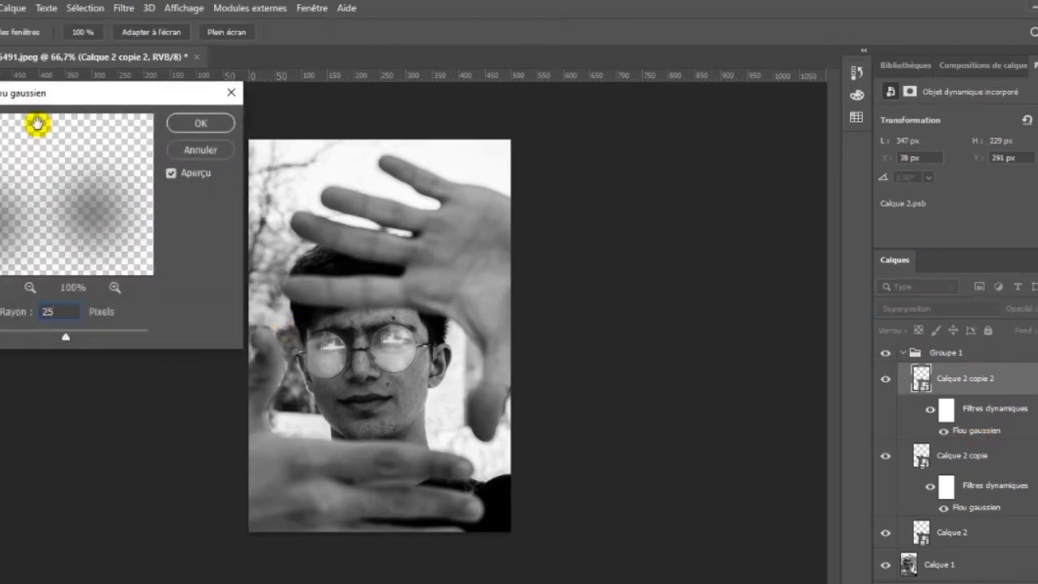
{"action": "left_click", "coordinate": [187, 123]}
Duplicate the layer with the 25-pixel blur and set the new copy's Gaussian Blur radius to 100 pixels
{"action": "key", "text": "w"}
{"action": "key", "text": "ctrl+j"}
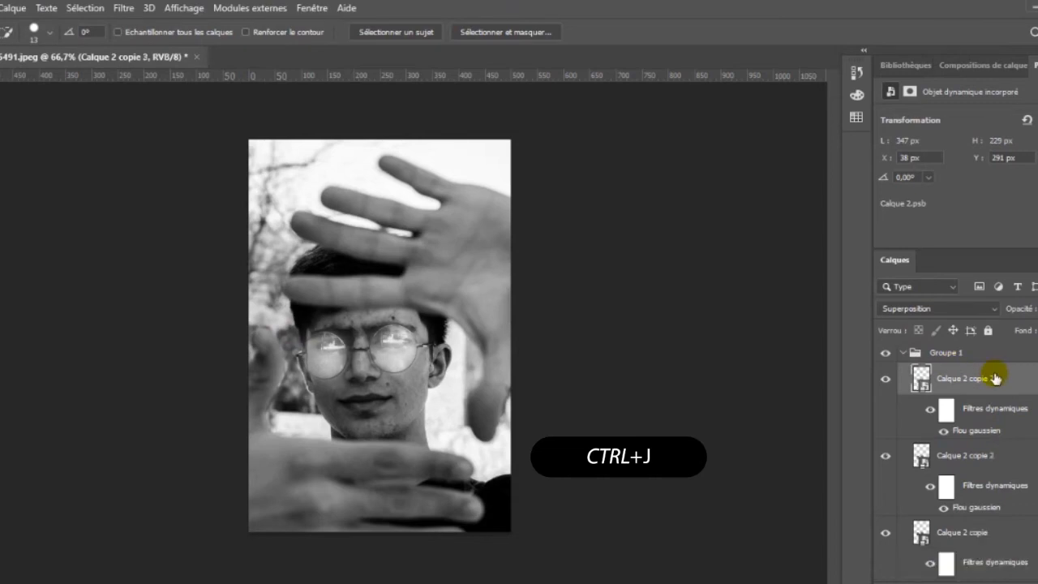
{"action": "double_click", "coordinate": [984, 430]}
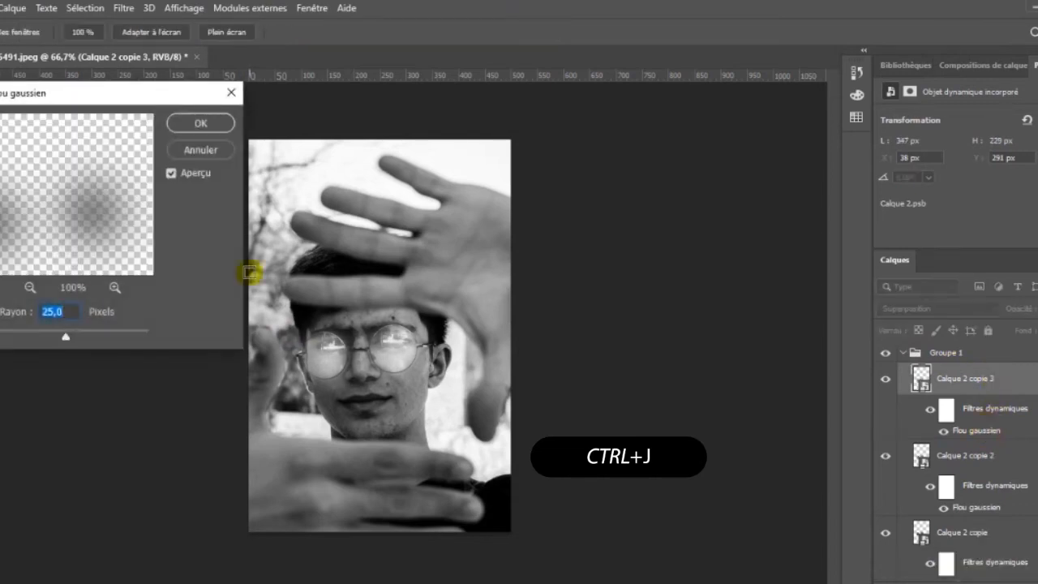
{"action": "type", "text": "1000"}
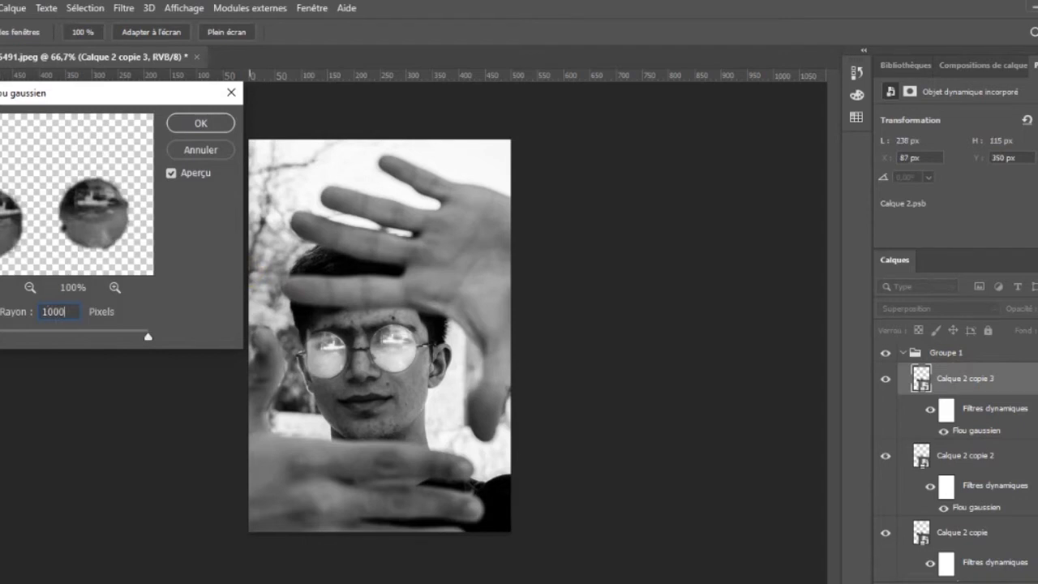
{"action": "key", "text": "BackSpace"}
{"action": "key", "text": "BackSpace"}
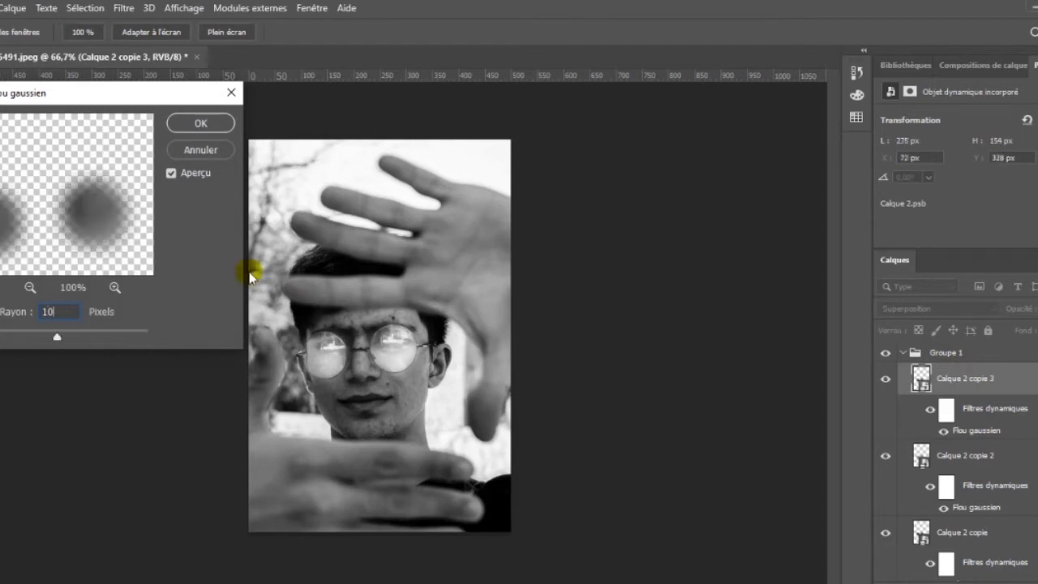
{"action": "left_click", "coordinate": [200, 123]}
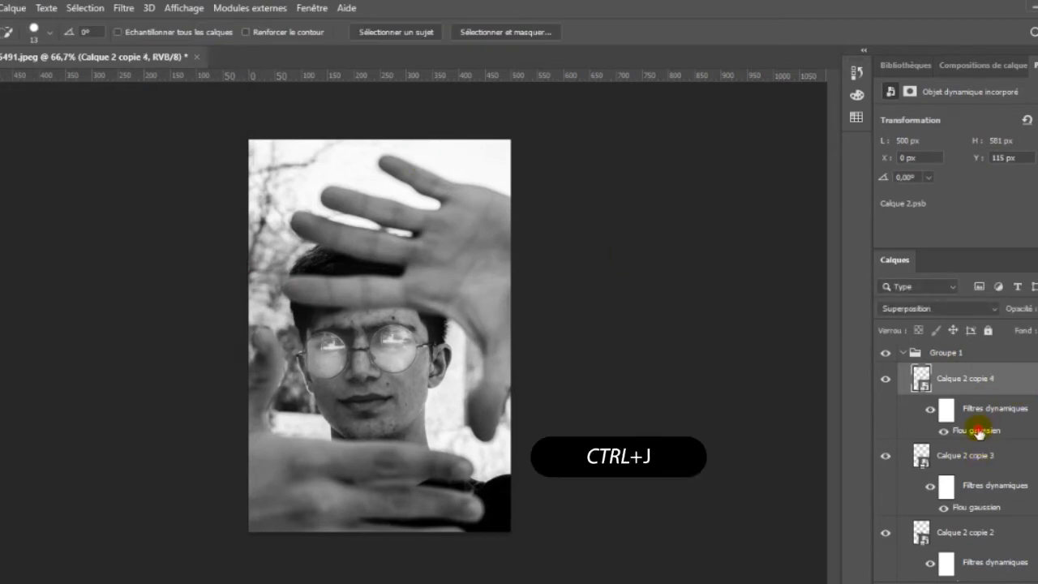
Set the Gaussian Blur radius of the Calque 2 copie 4 layer to 250 pixels
{"action": "double_click", "coordinate": [979, 431]}
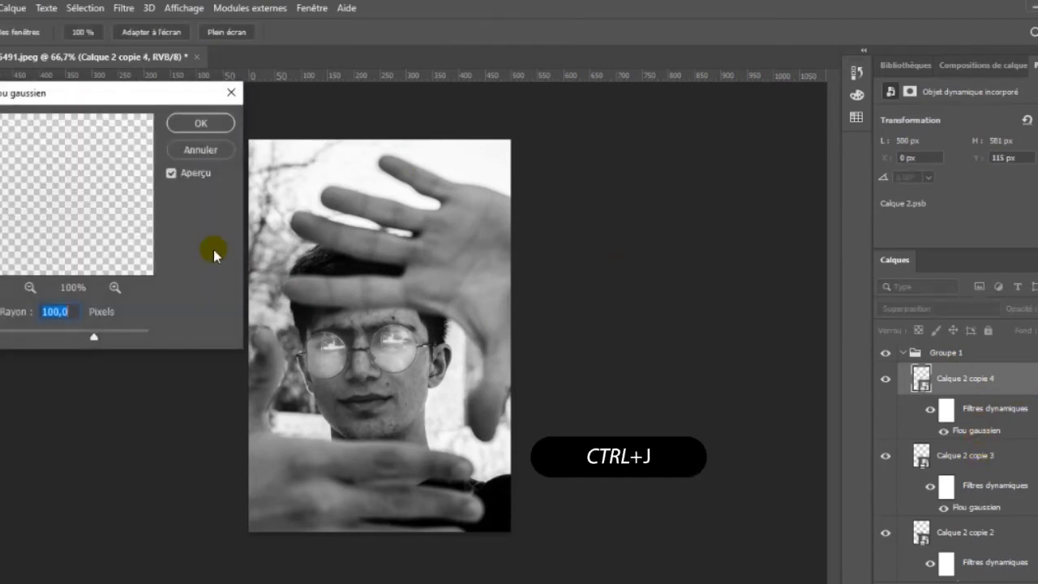
{"action": "type", "text": "250"}
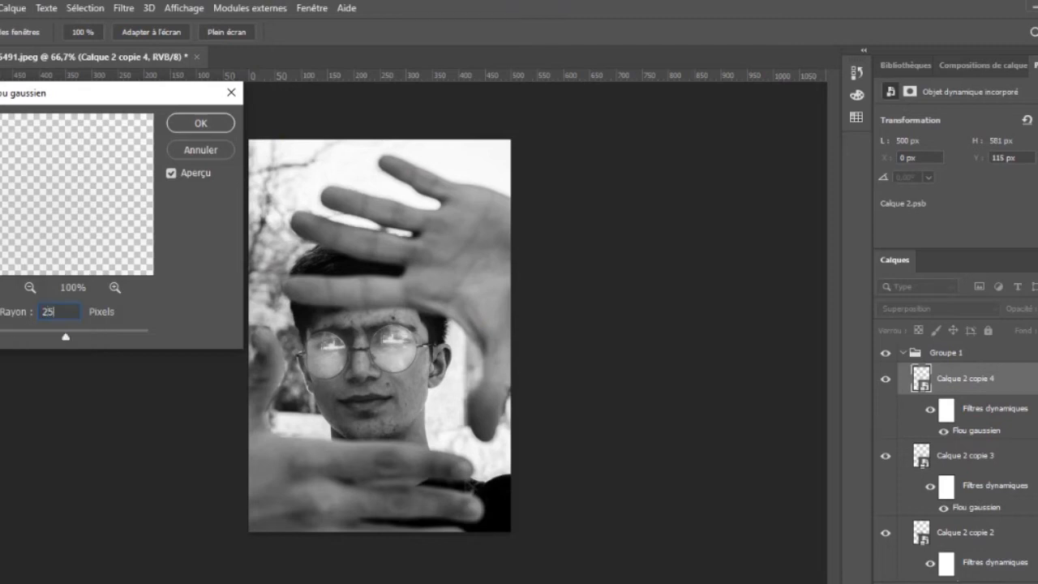
{"action": "left_click", "coordinate": [200, 122]}
Collapse Groupe 1 and toggle its visibility to compare the photo with and without the lens glow
{"action": "left_click", "coordinate": [903, 352]}
{"action": "left_click", "coordinate": [891, 357]}
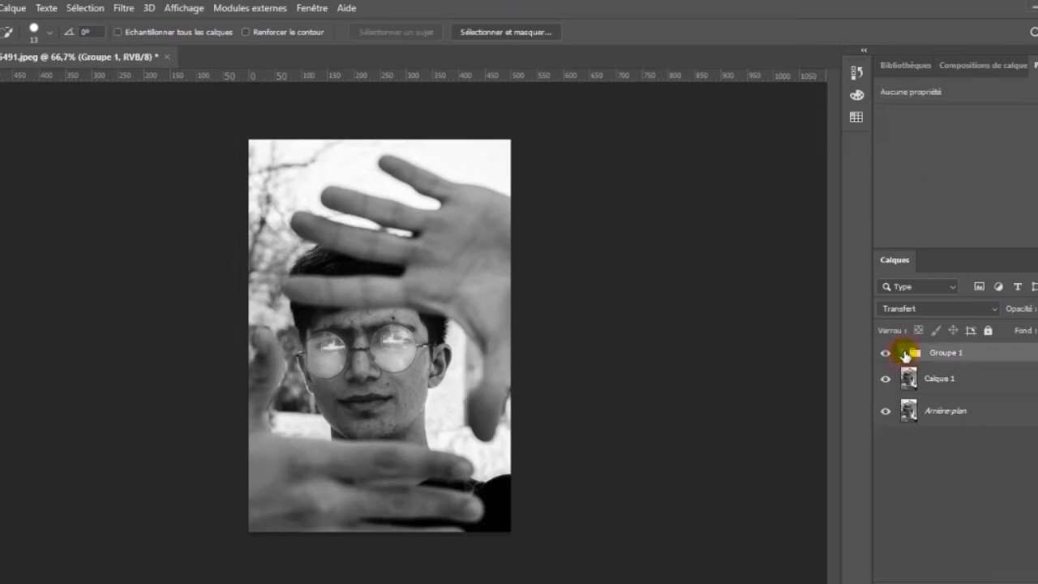
{"action": "left_click", "coordinate": [888, 356]}
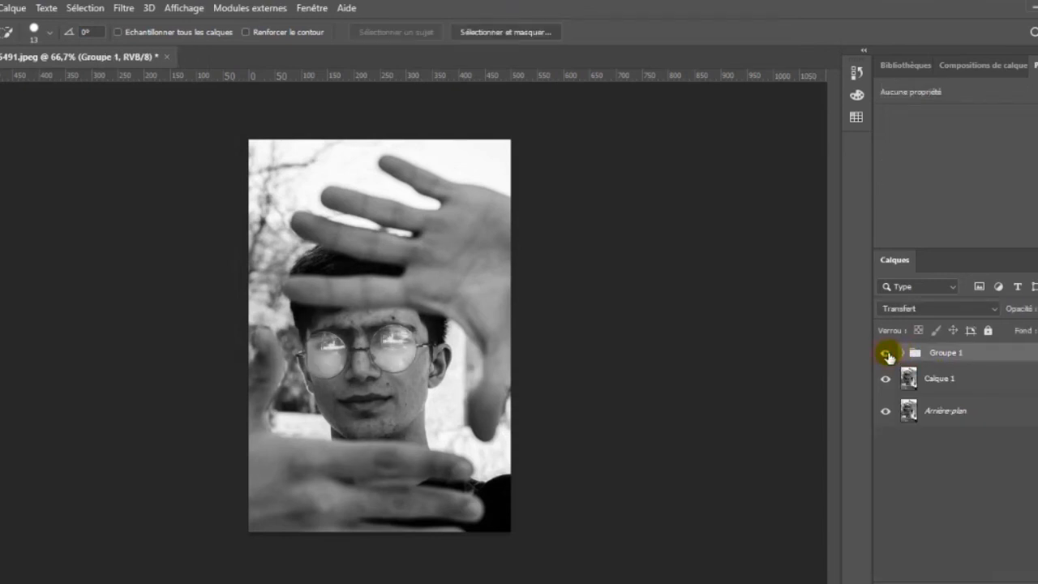
{"action": "left_click", "coordinate": [888, 356]}
{"action": "left_click", "coordinate": [888, 356]}
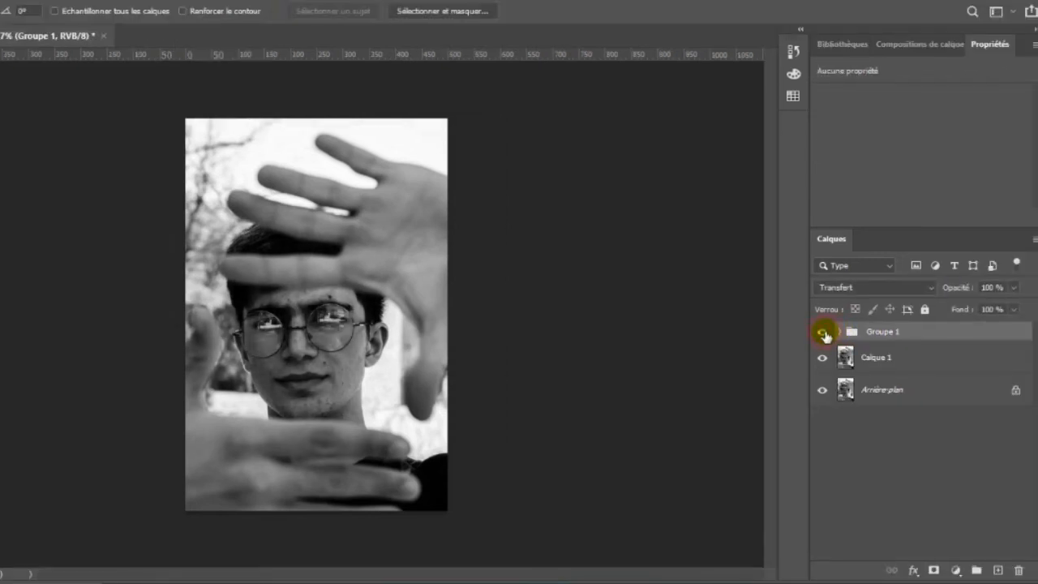
Add a Teinte/Saturation adjustment above Groupe 1, enable Coloriser and clip the adjustment to the group
{"action": "left_click", "coordinate": [958, 572]}
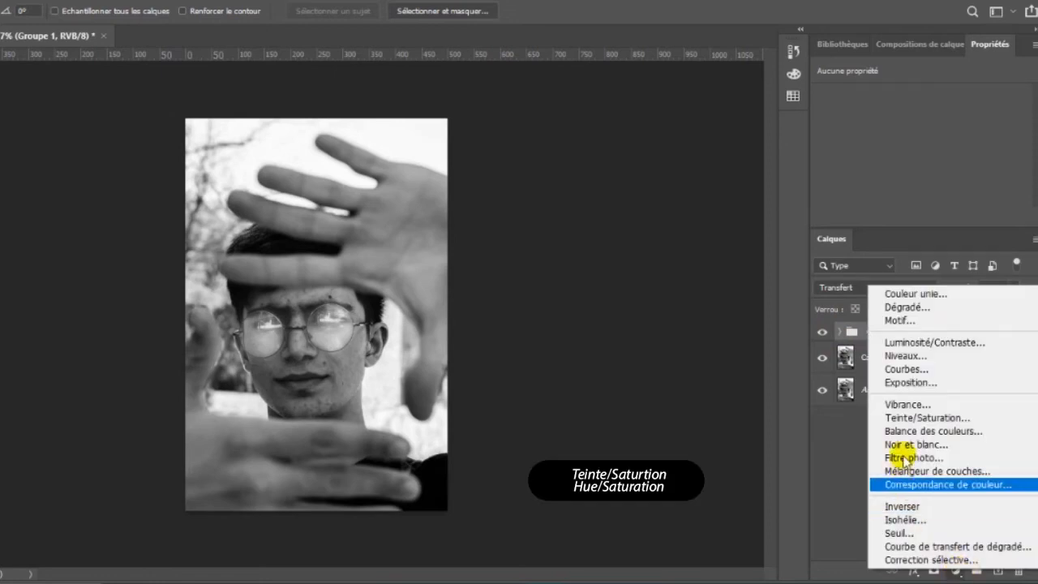
{"action": "left_click", "coordinate": [917, 418]}
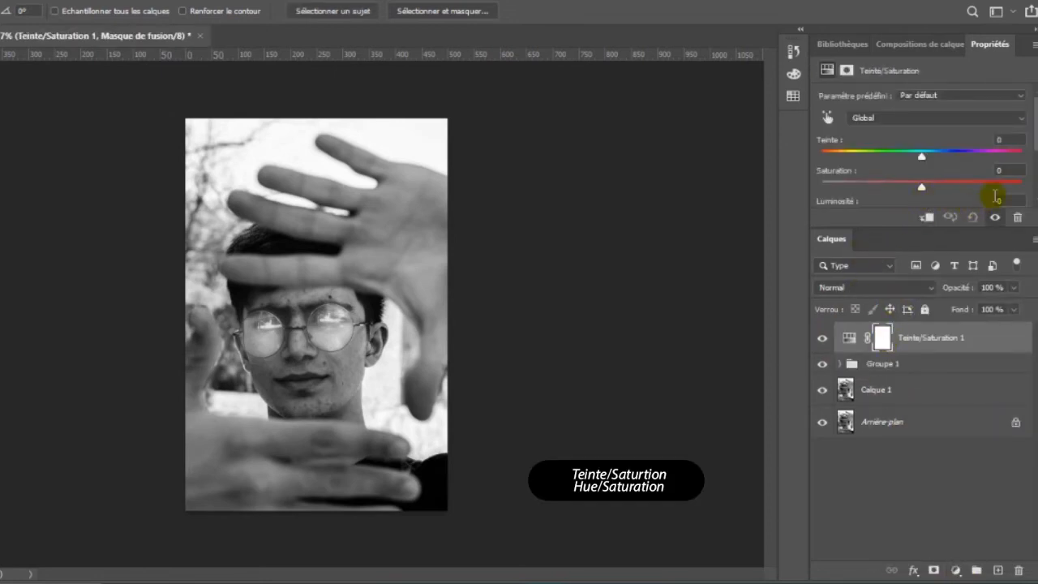
{"action": "left_click_drag", "start_coordinate": [1031, 125], "coordinate": [1030, 175]}
{"action": "left_click", "coordinate": [900, 140]}
{"action": "left_click", "coordinate": [927, 218]}
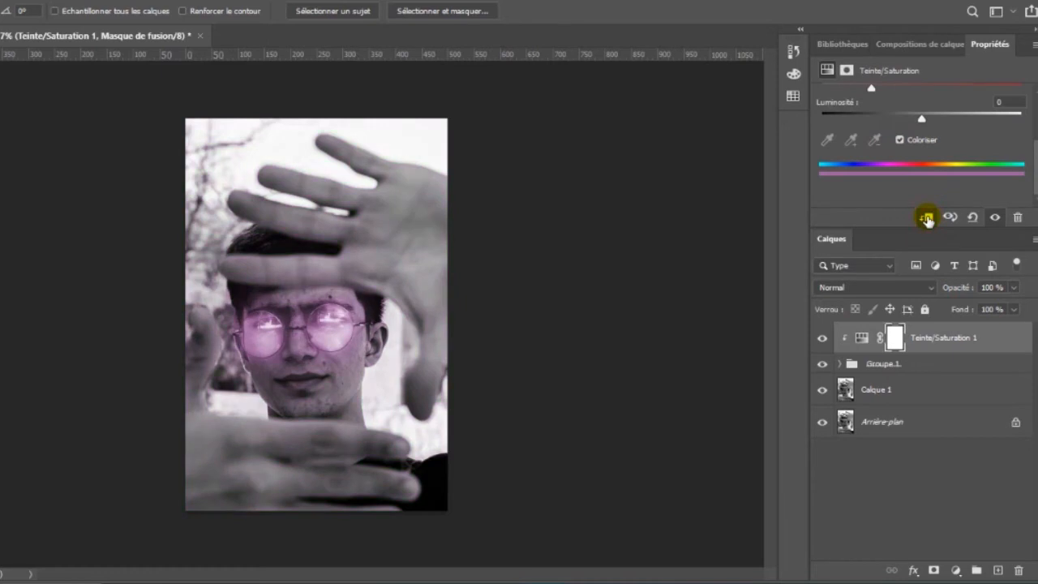
Colour the glow red by setting the Teinte/Saturation adjustment to hue 0 and saturation 70
{"action": "left_click_drag", "start_coordinate": [1034, 174], "coordinate": [1031, 128]}
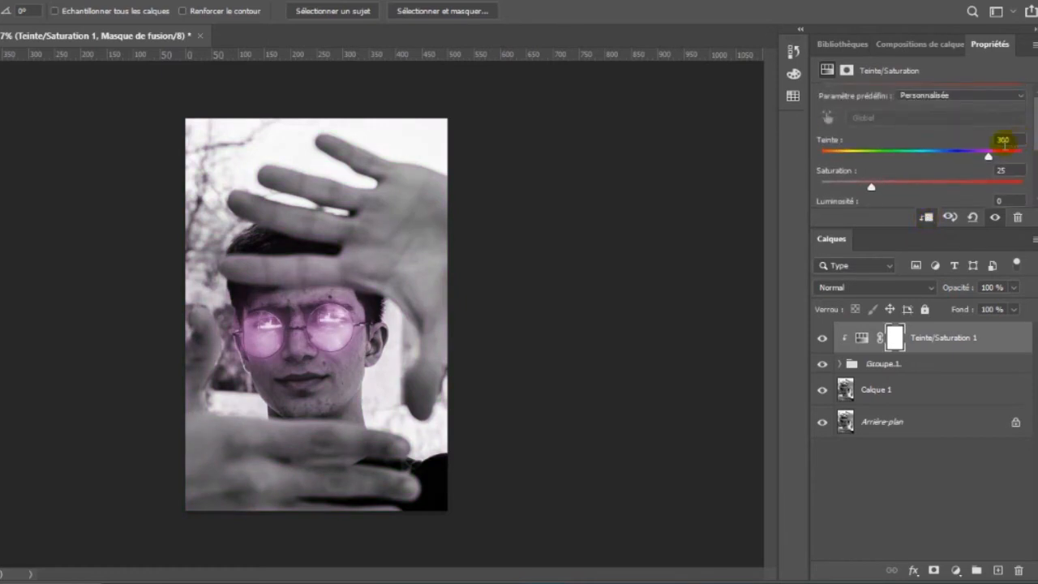
{"action": "left_click_drag", "start_coordinate": [887, 163], "coordinate": [929, 162]}
{"action": "left_click_drag", "start_coordinate": [872, 187], "coordinate": [941, 162]}
{"action": "left_click", "coordinate": [856, 158]}
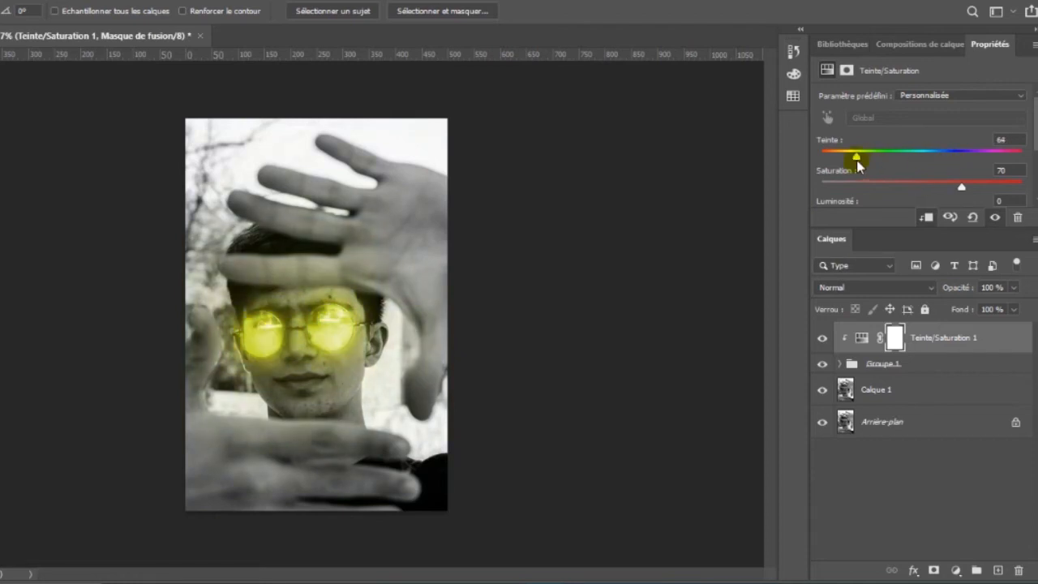
{"action": "left_click", "coordinate": [822, 158]}
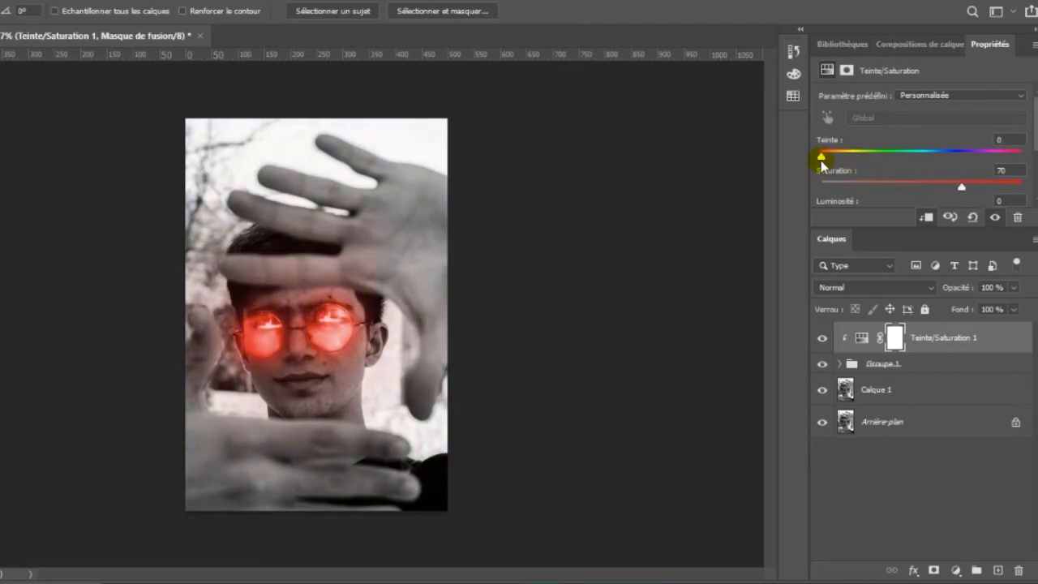
Select the Calque 1 layer and hide the Arrière-plan layer
{"action": "left_click", "coordinate": [930, 387]}
{"action": "left_click", "coordinate": [959, 571]}
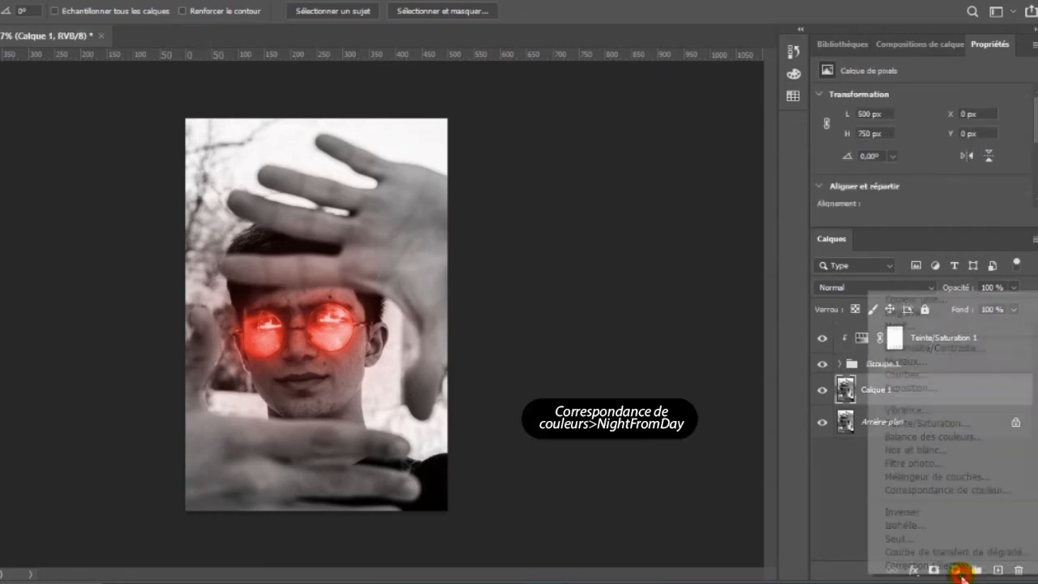
{"action": "left_click", "coordinate": [822, 425]}
{"action": "left_click", "coordinate": [823, 425]}
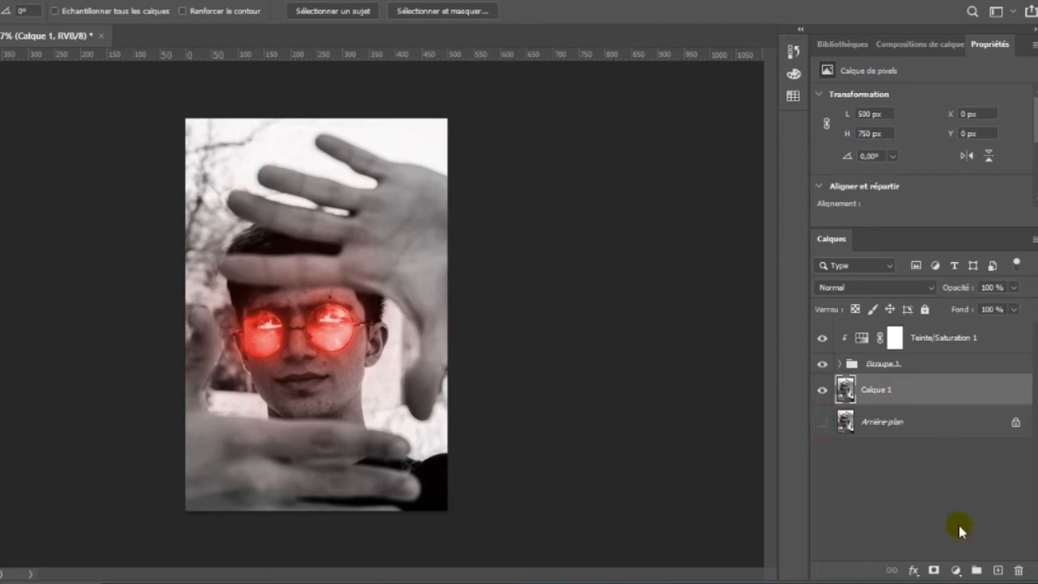
Add a Correspondance de couleur adjustment above Calque 1 using the NightFromDay.CUBE 3D LUT
{"action": "left_click", "coordinate": [959, 571]}
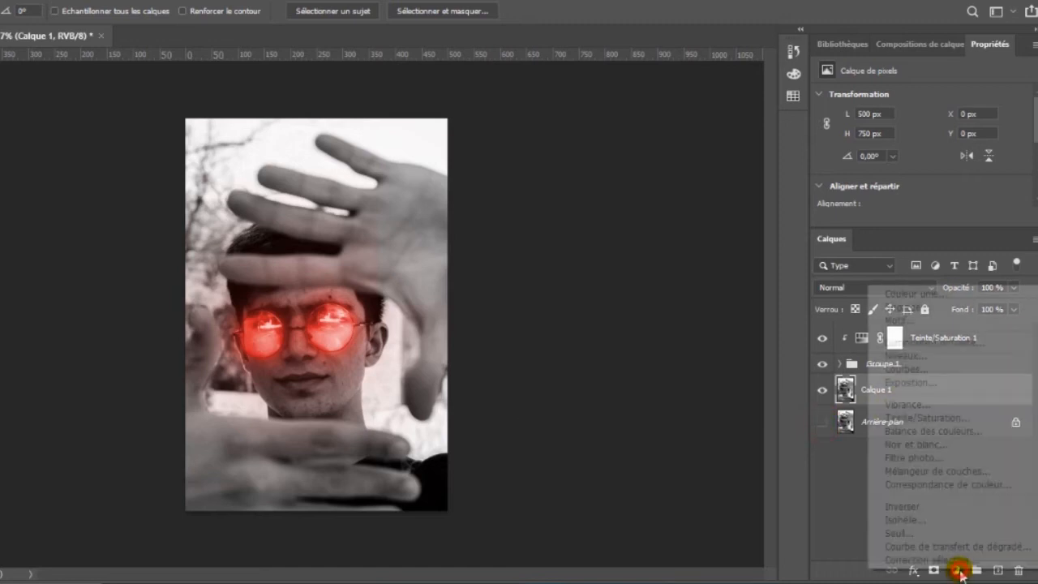
{"action": "left_click", "coordinate": [923, 485]}
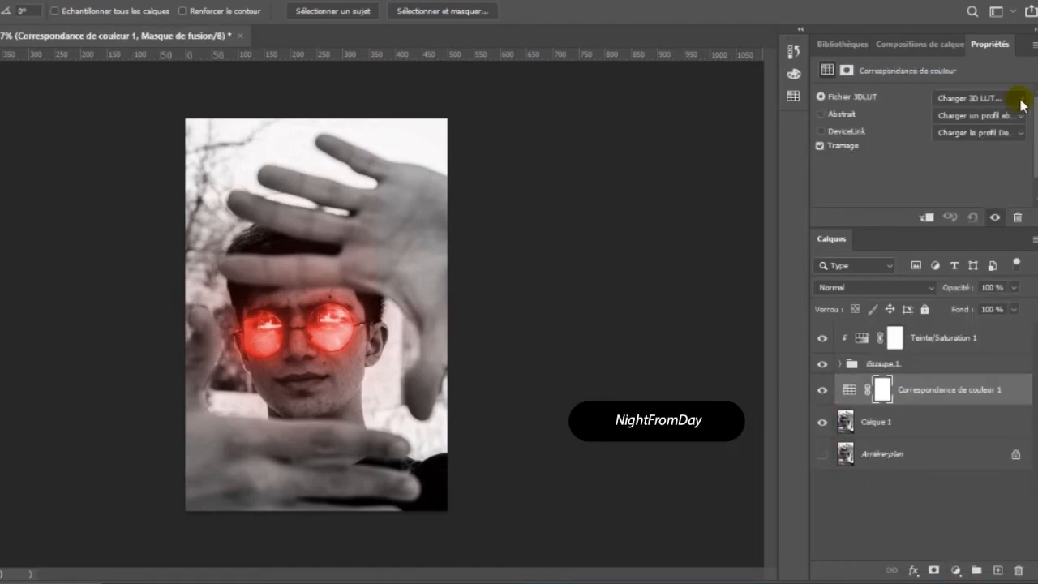
{"action": "left_click", "coordinate": [1021, 99]}
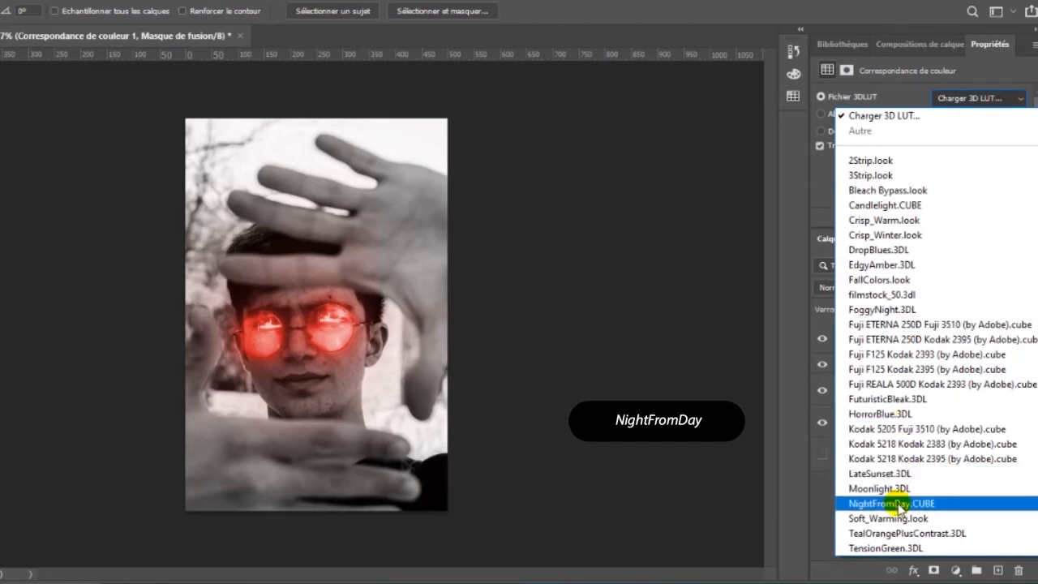
{"action": "left_click", "coordinate": [896, 504]}
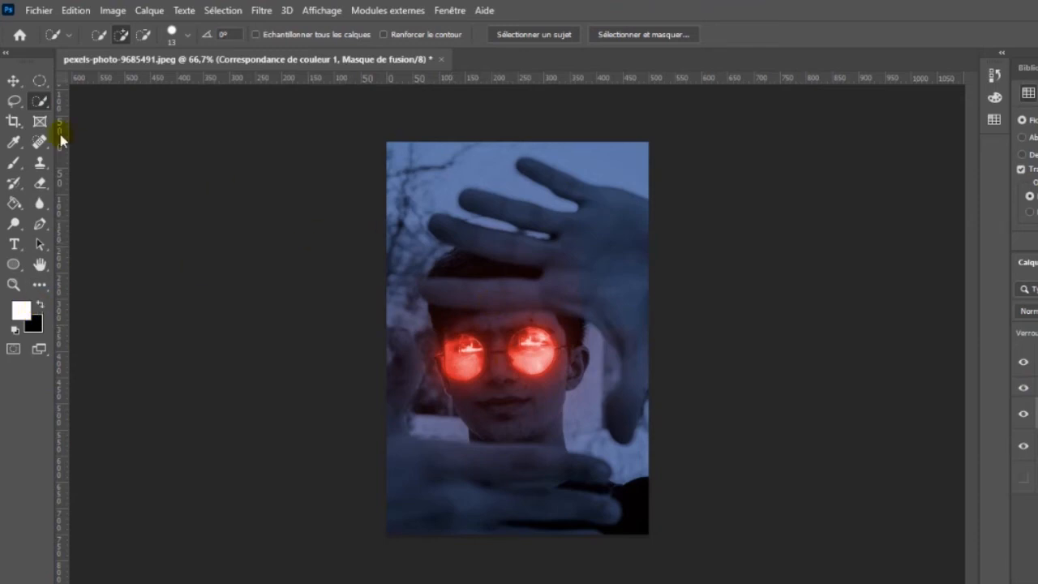
Switch to the Brush tool with black as the foreground colour for painting on the Correspondance de couleur 1 mask
{"action": "key", "text": "b"}
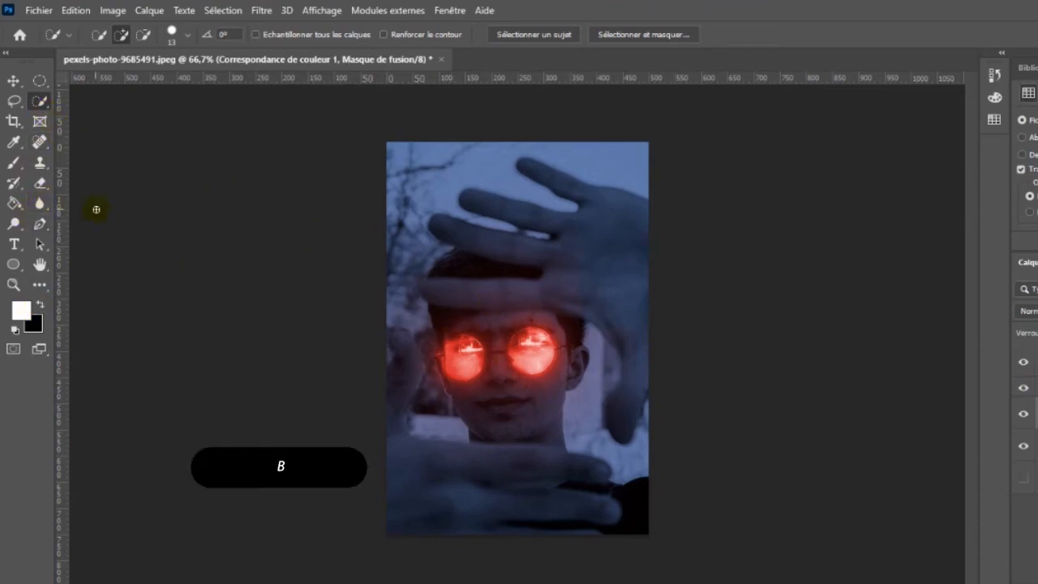
{"action": "left_click", "coordinate": [10, 166]}
{"action": "key", "text": "x"}
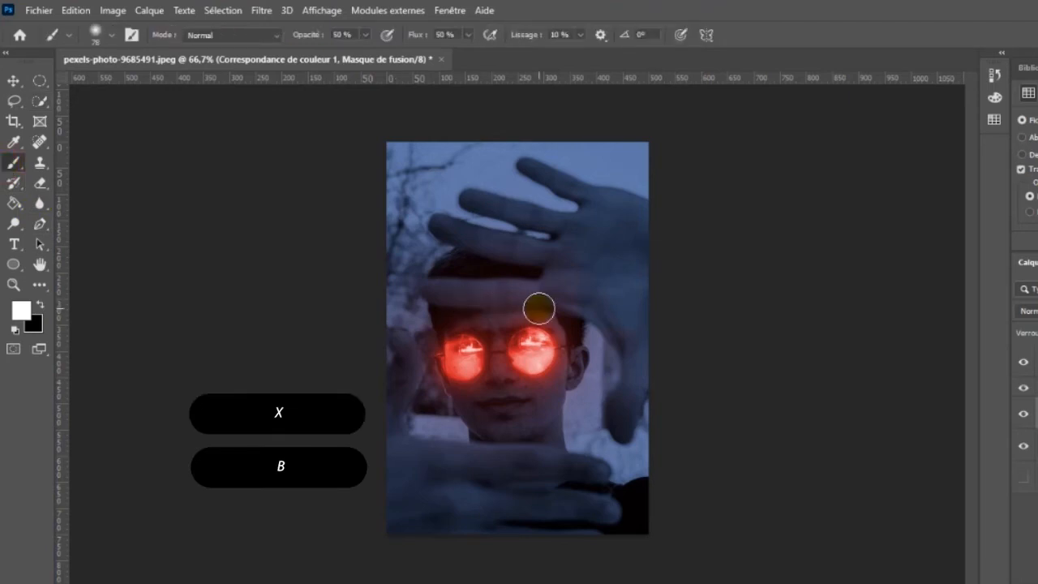
{"action": "left_click", "coordinate": [40, 304]}
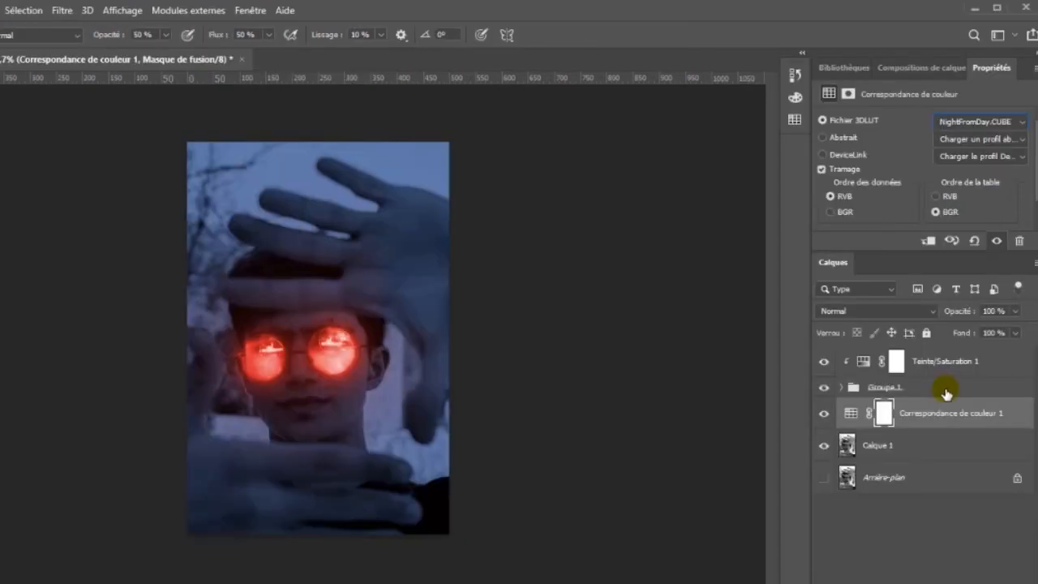
Convert Groupe 1 into a smart object
{"action": "left_click", "coordinate": [941, 387]}
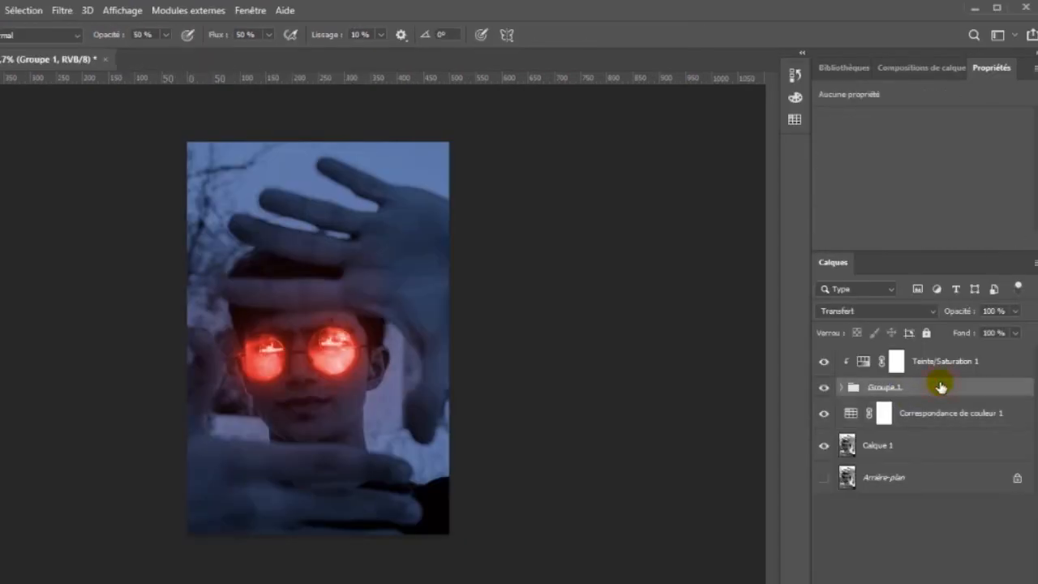
{"action": "right_click", "coordinate": [934, 388]}
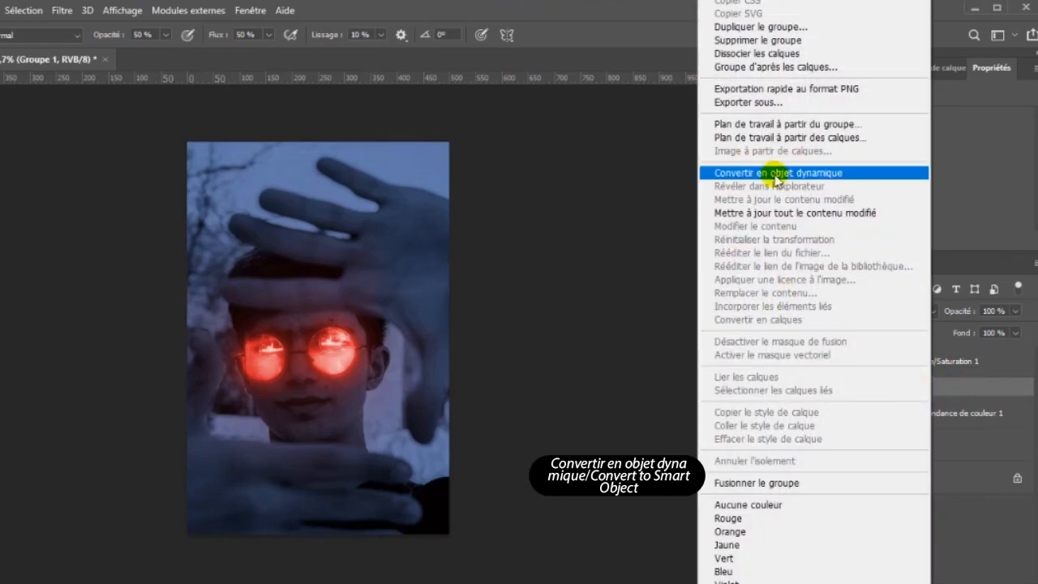
{"action": "left_click", "coordinate": [775, 173]}
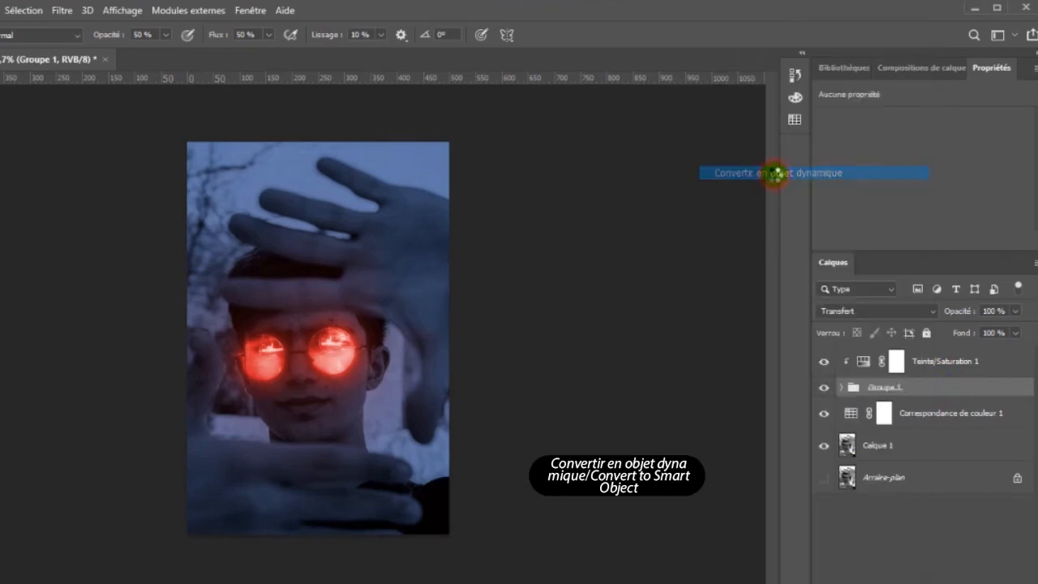
Paint black on the Correspondance de couleur 1 mask over the face and the inner edges of the hands to lighten them
{"action": "left_click", "coordinate": [885, 425]}
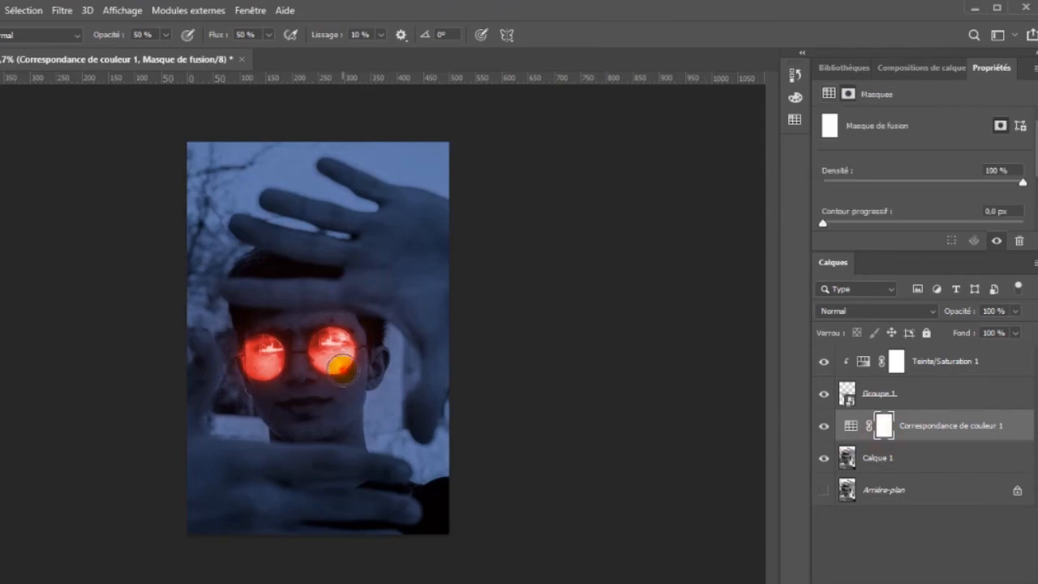
{"action": "mouse_move", "coordinate": [327, 369]}
{"action": "left_mouse_down"}
{"action": "mouse_move", "coordinate": [354, 338]}
{"action": "mouse_move", "coordinate": [279, 312]}
{"action": "mouse_move", "coordinate": [331, 311]}
{"action": "mouse_move", "coordinate": [242, 301]}
{"action": "mouse_move", "coordinate": [370, 319]}
{"action": "left_mouse_up"}
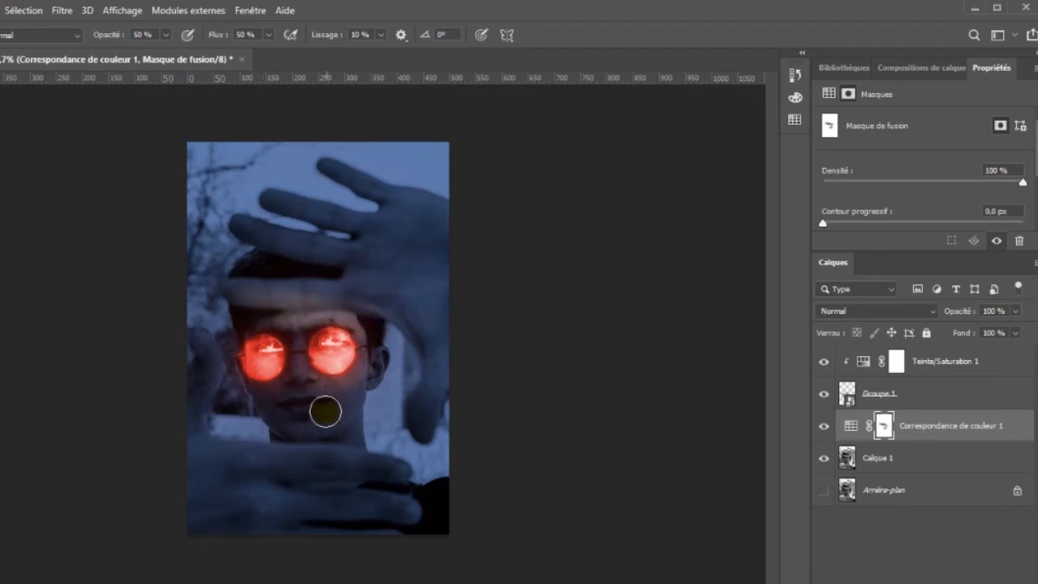
{"action": "left_click_drag", "start_coordinate": [338, 432], "coordinate": [278, 431]}
{"action": "mouse_move", "coordinate": [364, 398]}
{"action": "left_mouse_down"}
{"action": "mouse_move", "coordinate": [306, 438]}
{"action": "mouse_move", "coordinate": [343, 419]}
{"action": "mouse_move", "coordinate": [351, 450]}
{"action": "mouse_move", "coordinate": [350, 382]}
{"action": "mouse_move", "coordinate": [341, 410]}
{"action": "mouse_move", "coordinate": [274, 431]}
{"action": "mouse_move", "coordinate": [208, 389]}
{"action": "mouse_move", "coordinate": [214, 355]}
{"action": "mouse_move", "coordinate": [205, 405]}
{"action": "mouse_move", "coordinate": [213, 436]}
{"action": "mouse_move", "coordinate": [389, 463]}
{"action": "mouse_move", "coordinate": [390, 379]}
{"action": "left_mouse_up"}
{"action": "mouse_move", "coordinate": [400, 326]}
{"action": "left_mouse_down"}
{"action": "mouse_move", "coordinate": [353, 310]}
{"action": "mouse_move", "coordinate": [229, 298]}
{"action": "mouse_move", "coordinate": [280, 305]}
{"action": "left_mouse_up"}
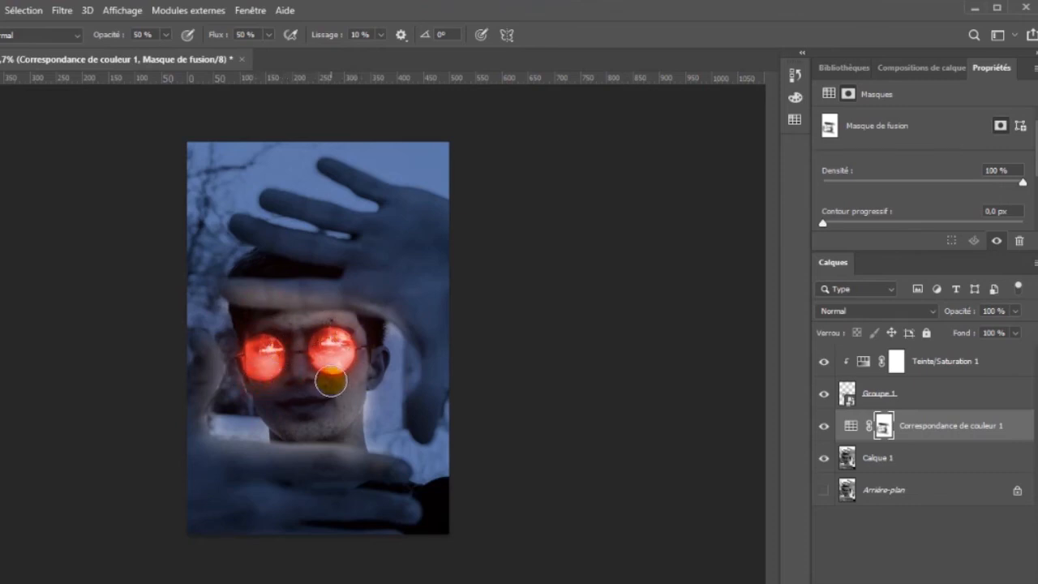
Duplicate the Teinte/Saturation 1 adjustment and paint white on the copy's black mask over the face and the hands' inner edges
{"action": "left_click", "coordinate": [973, 362]}
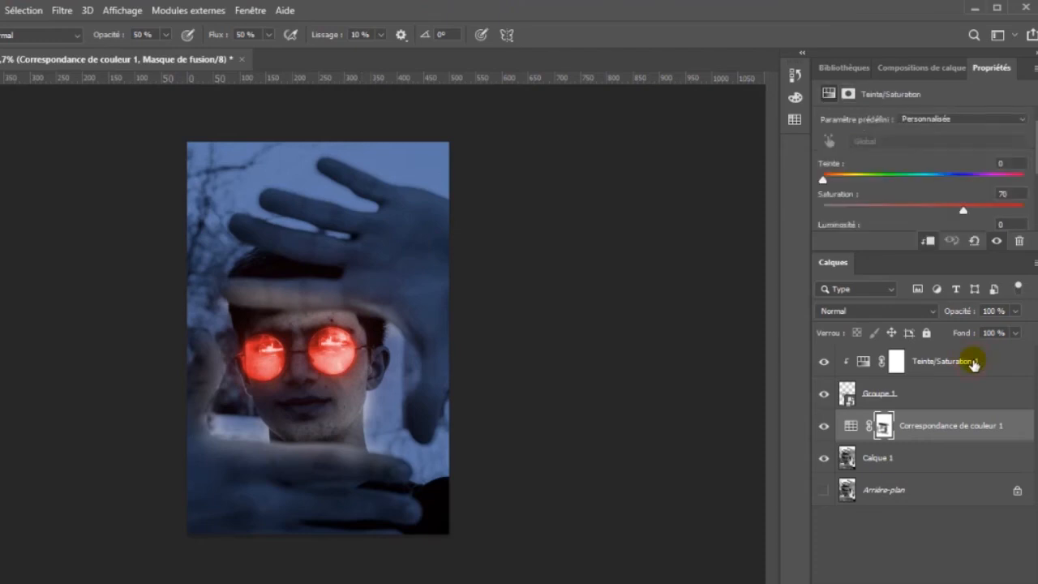
{"action": "key", "text": "ctrl+j"}
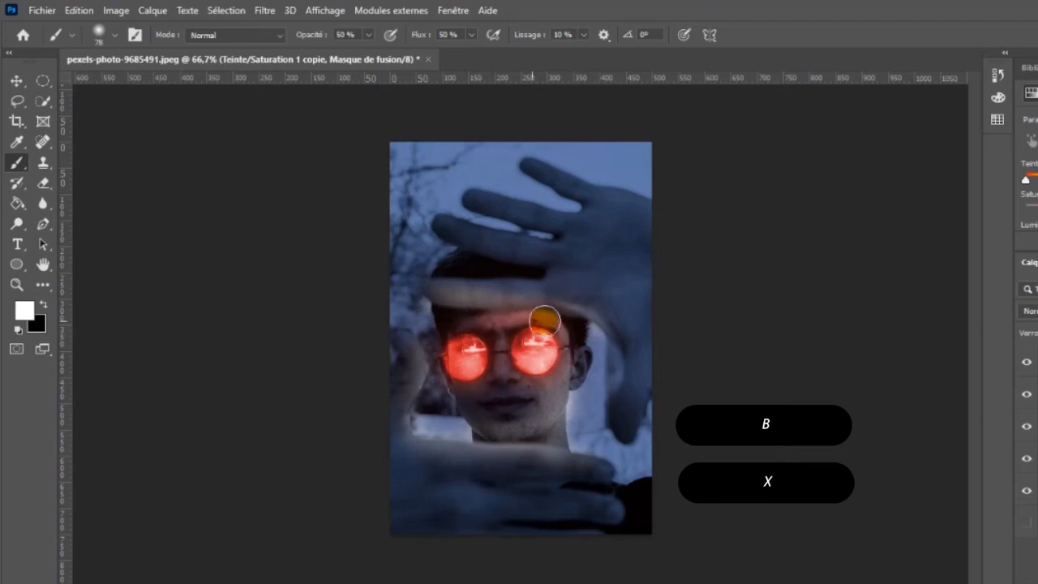
{"action": "mouse_move", "coordinate": [491, 429]}
{"action": "left_mouse_down"}
{"action": "mouse_move", "coordinate": [525, 424]}
{"action": "mouse_move", "coordinate": [539, 412]}
{"action": "mouse_move", "coordinate": [567, 459]}
{"action": "mouse_move", "coordinate": [585, 461]}
{"action": "mouse_move", "coordinate": [438, 452]}
{"action": "mouse_move", "coordinate": [407, 428]}
{"action": "mouse_move", "coordinate": [413, 345]}
{"action": "left_mouse_up"}
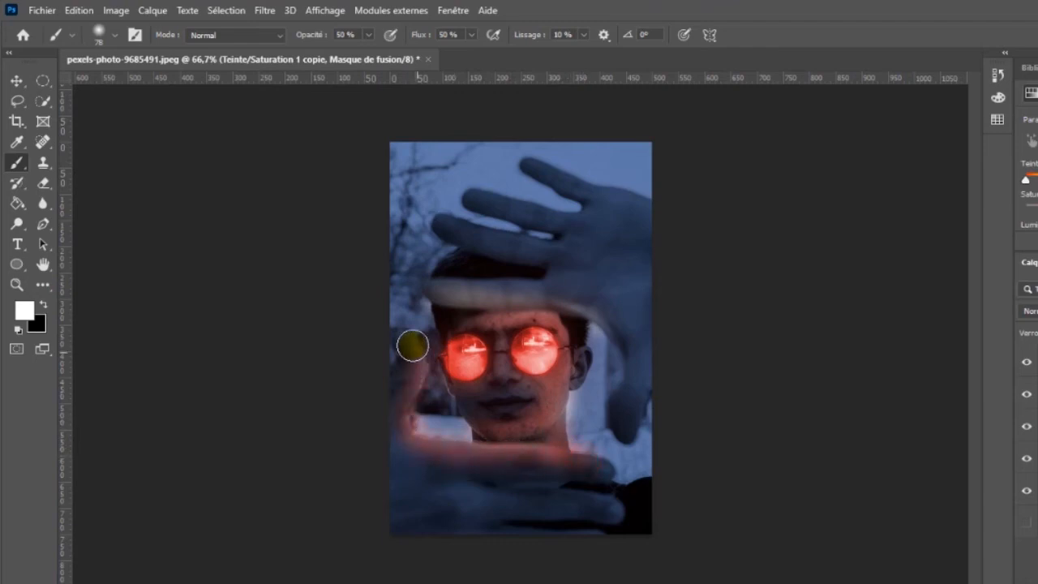
{"action": "mouse_move", "coordinate": [619, 336]}
{"action": "left_mouse_down"}
{"action": "mouse_move", "coordinate": [570, 301]}
{"action": "mouse_move", "coordinate": [443, 298]}
{"action": "left_mouse_up"}
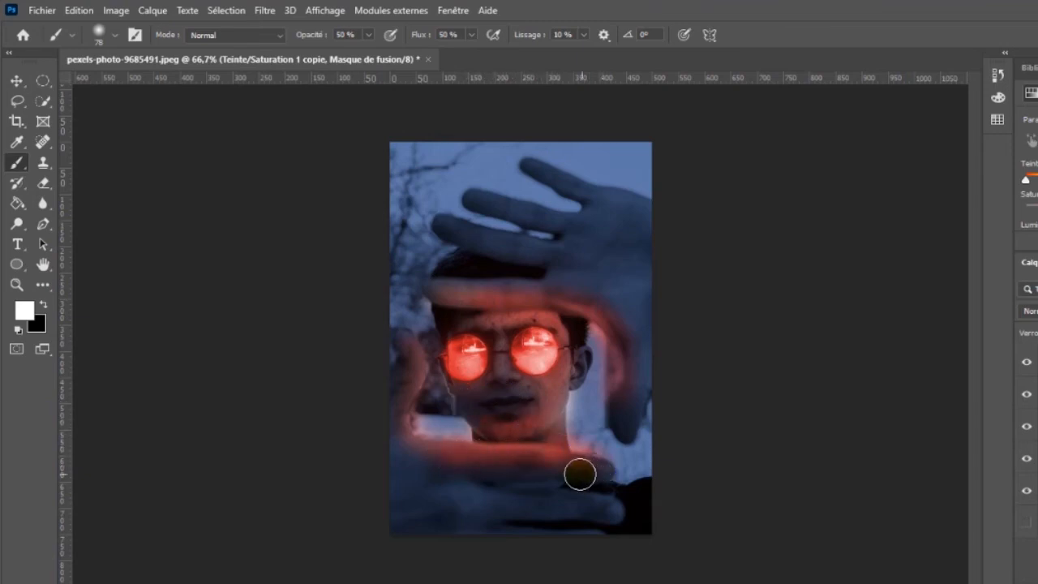
{"action": "mouse_move", "coordinate": [543, 305]}
{"action": "left_mouse_down"}
{"action": "mouse_move", "coordinate": [430, 295]}
{"action": "mouse_move", "coordinate": [558, 310]}
{"action": "left_mouse_up"}
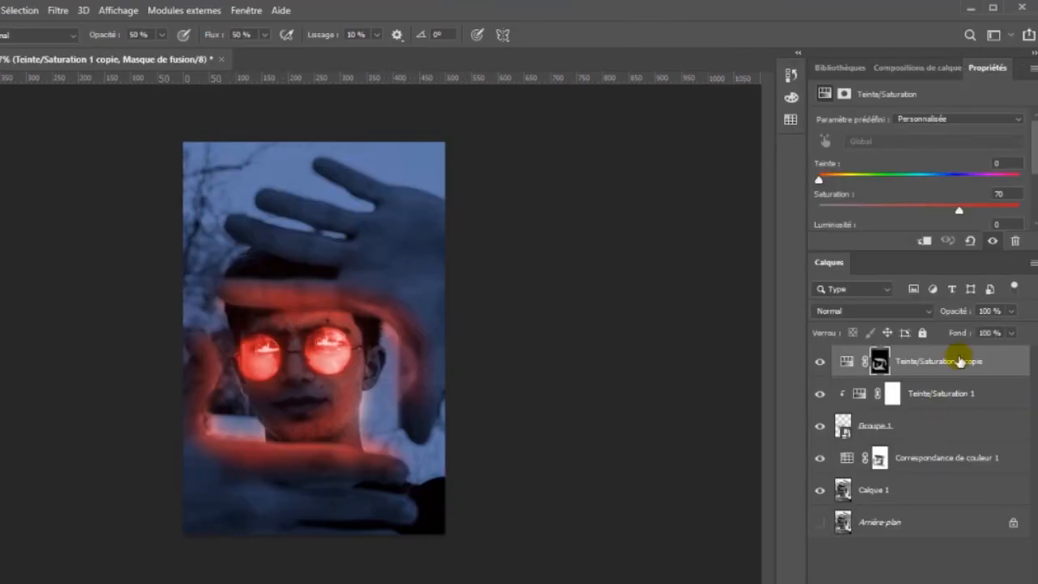
Set the Teinte/Saturation 1 copie layer to Superposition blending mode and 76 % opacity
{"action": "left_click", "coordinate": [928, 316]}
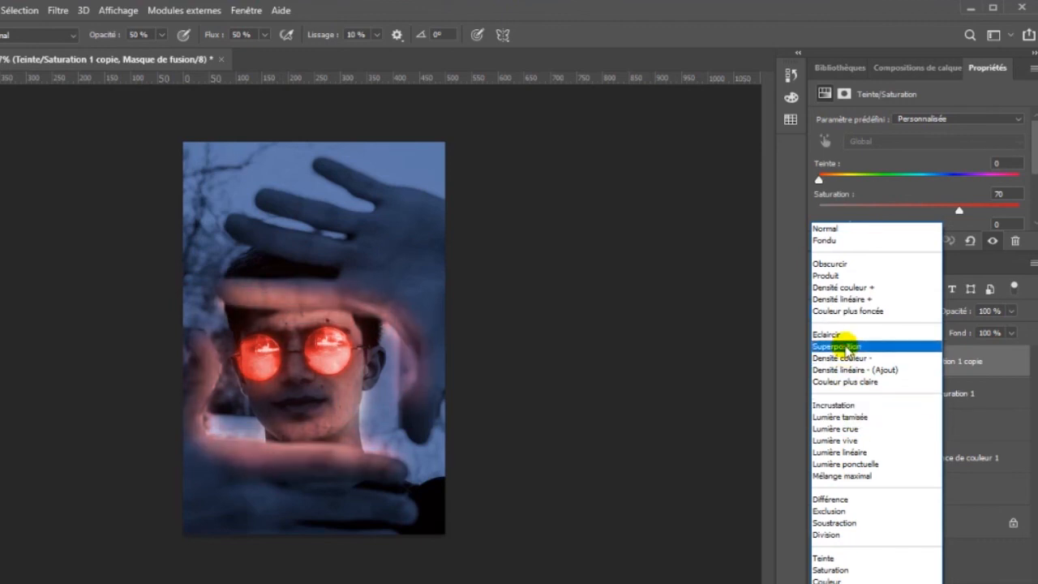
{"action": "left_click", "coordinate": [844, 349]}
{"action": "left_click", "coordinate": [1011, 313]}
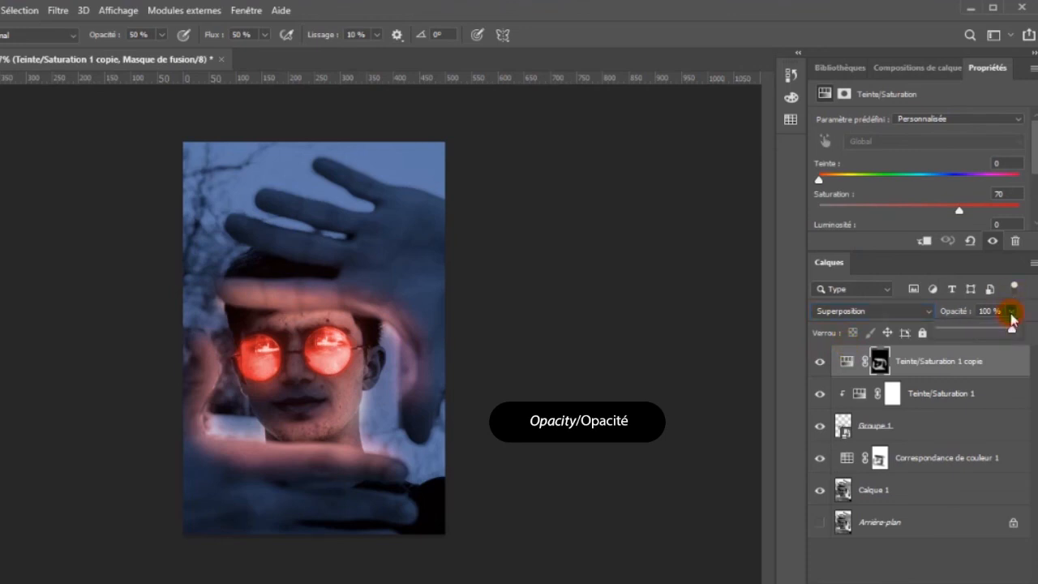
{"action": "mouse_move", "coordinate": [1013, 329]}
{"action": "left_mouse_down"}
{"action": "mouse_move", "coordinate": [986, 332]}
{"action": "mouse_move", "coordinate": [994, 335]}
{"action": "left_mouse_up"}
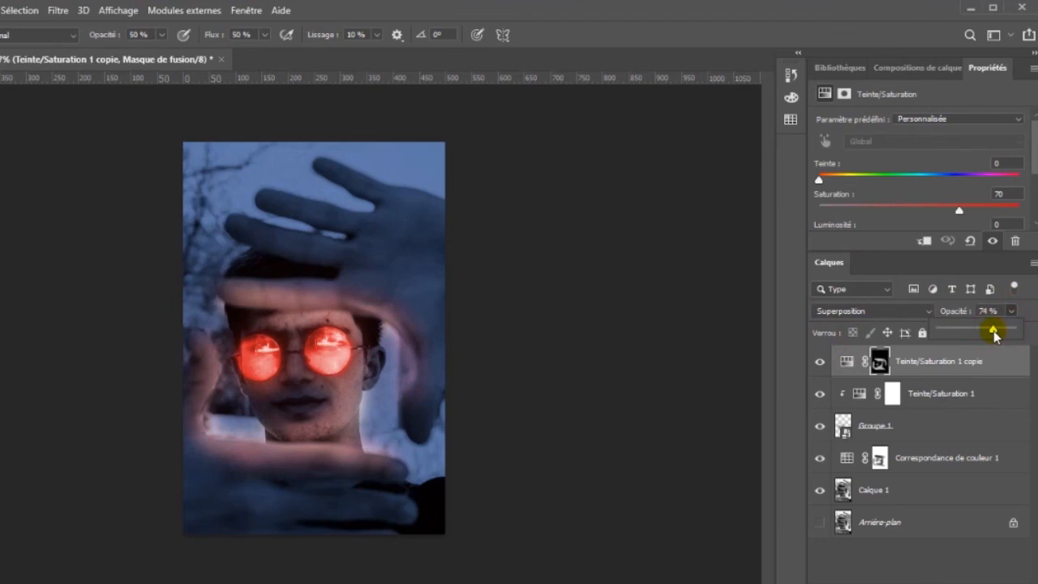
{"action": "mouse_move", "coordinate": [995, 334]}
{"action": "left_mouse_down"}
{"action": "mouse_move", "coordinate": [976, 335]}
{"action": "mouse_move", "coordinate": [997, 338]}
{"action": "left_mouse_up"}
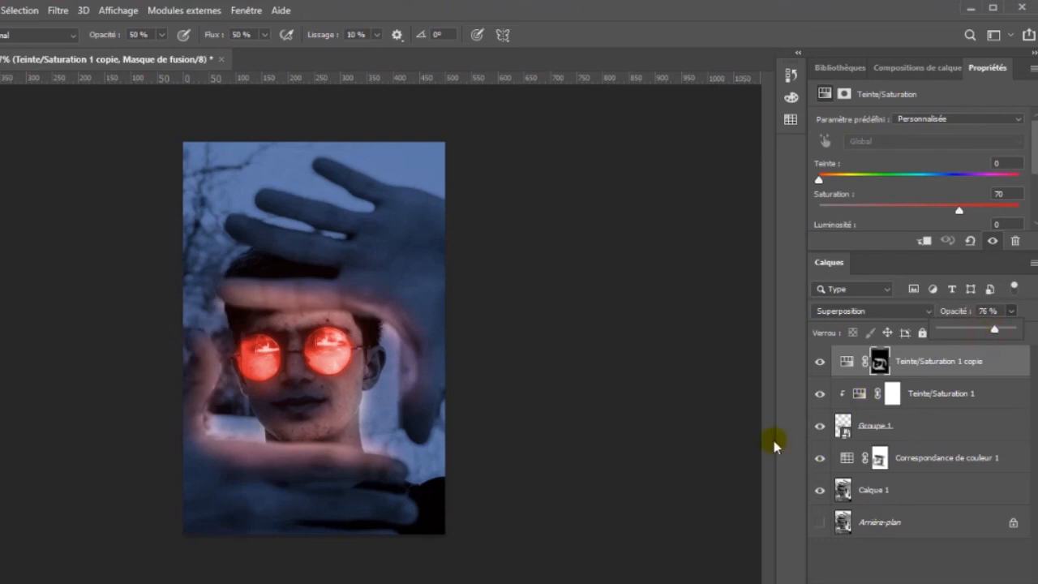
Group all layers from Teinte/Saturation 1 copie down to Calque 1 and rename the group "end"
{"action": "left_click", "coordinate": [906, 492], "text": "shift"}
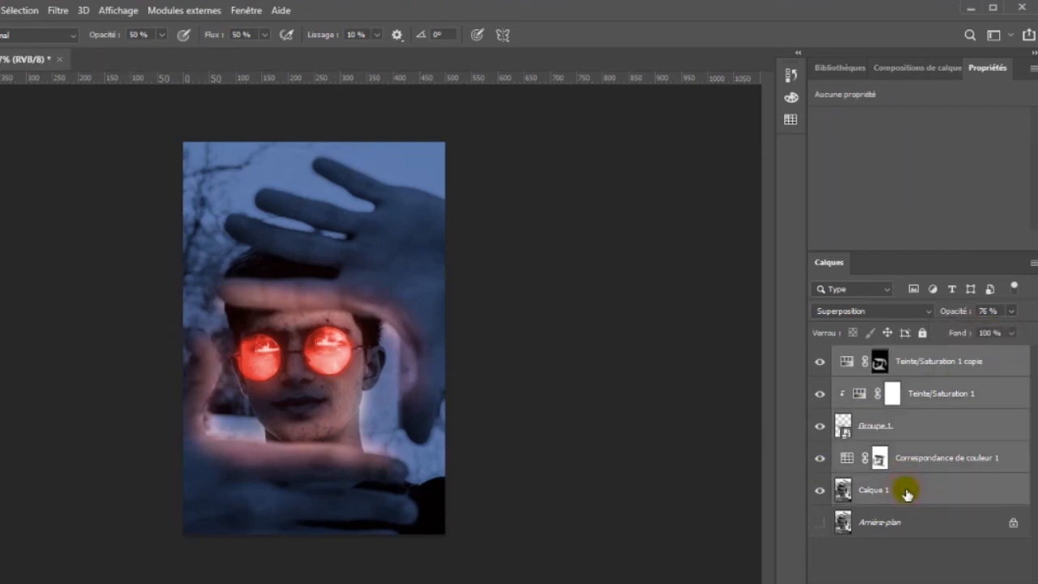
{"action": "key", "text": "ctrl+g"}
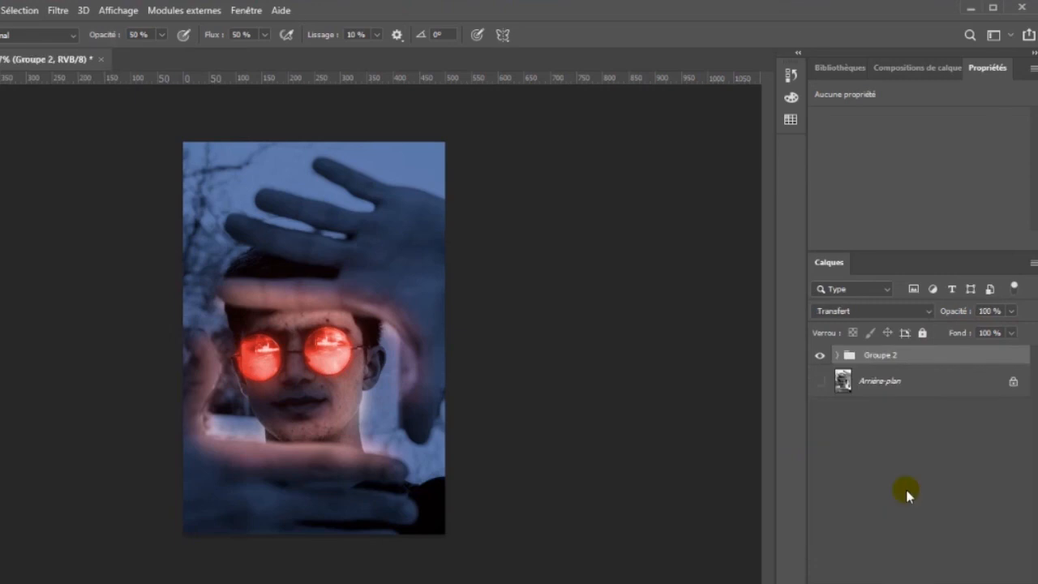
{"action": "double_click", "coordinate": [882, 357]}
{"action": "type", "text": "ef"}
{"action": "double_click", "coordinate": [881, 355]}
{"action": "type", "text": "end"}
{"action": "key", "text": "Return"}
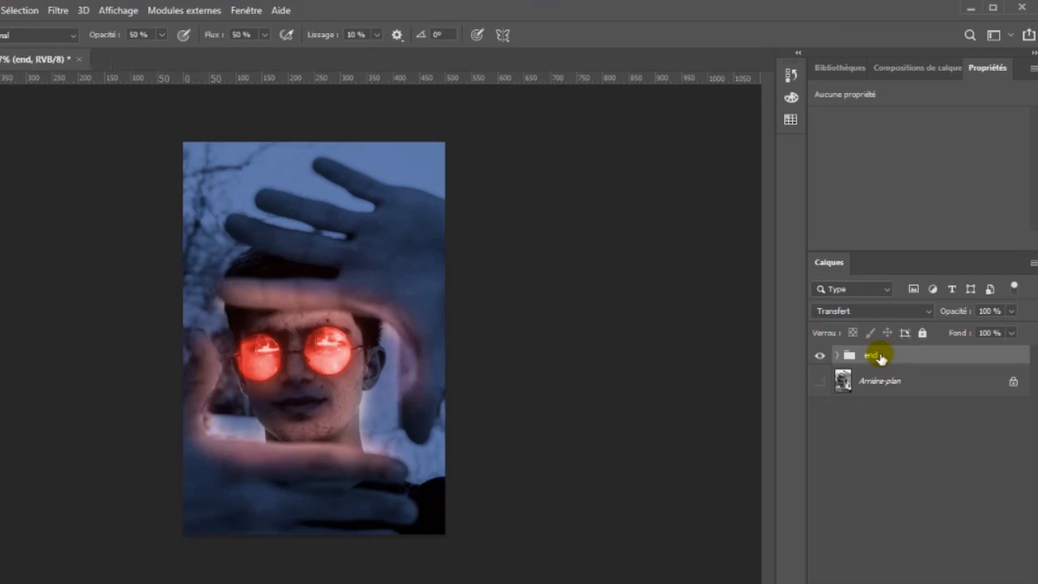
Show the Arrière-plan layer and toggle the end group's visibility to compare the portrait before and after the effect
{"action": "left_click", "coordinate": [820, 382]}
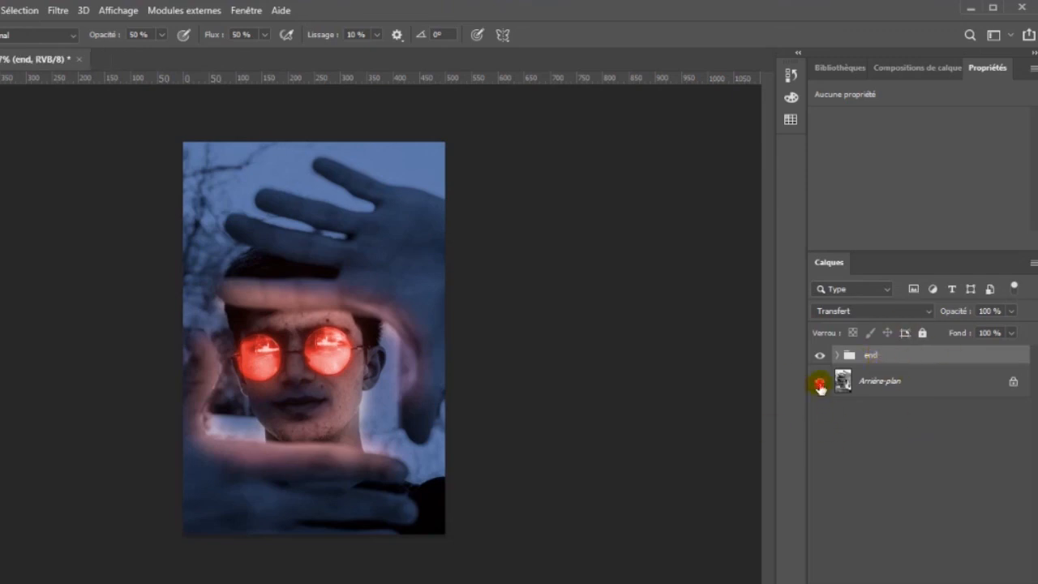
{"action": "left_click", "coordinate": [820, 356]}
{"action": "left_click", "coordinate": [820, 357]}
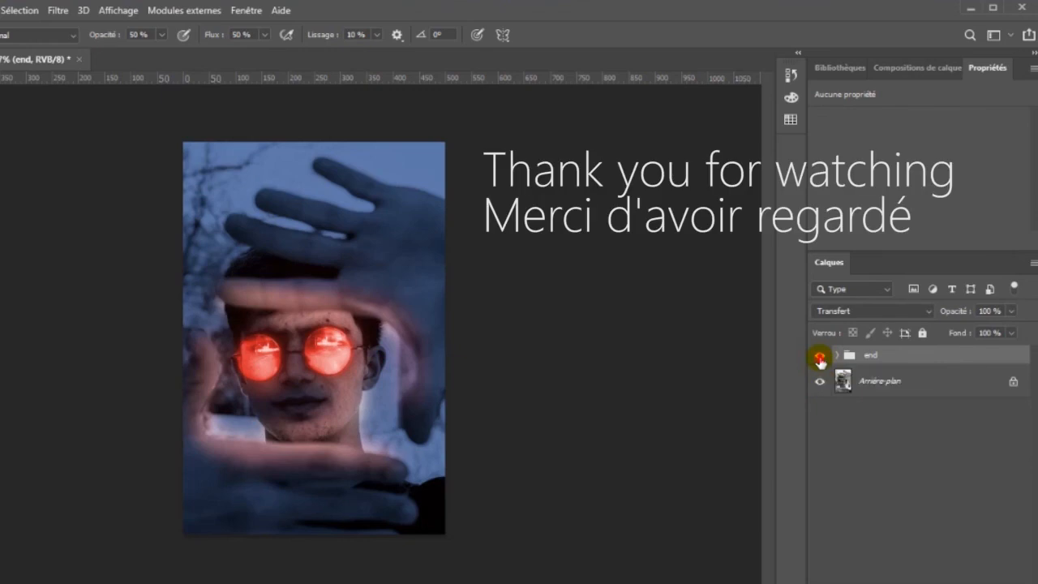
{"action": "left_click", "coordinate": [821, 357]}
{"action": "left_click", "coordinate": [821, 357]}
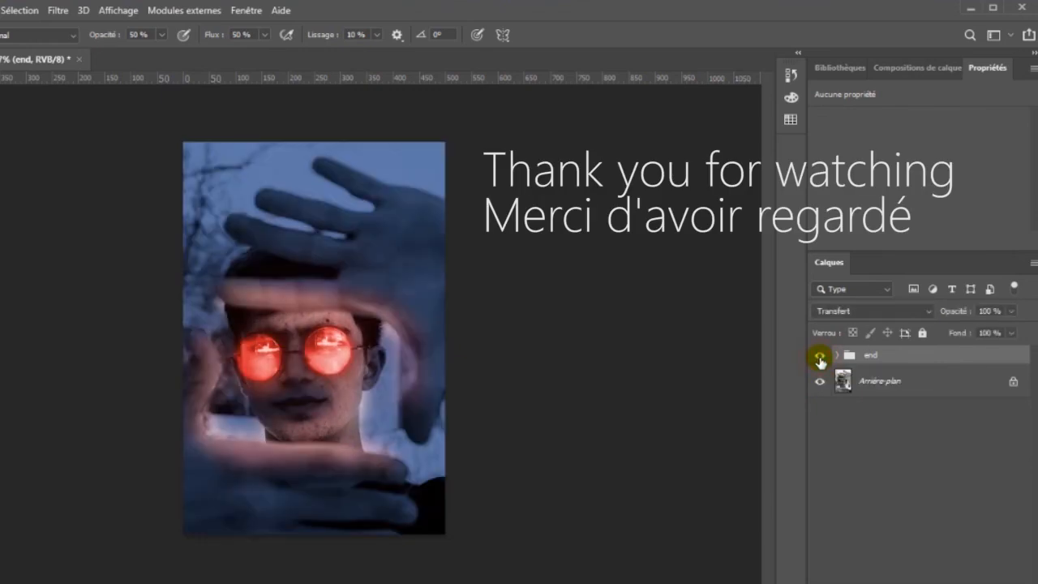